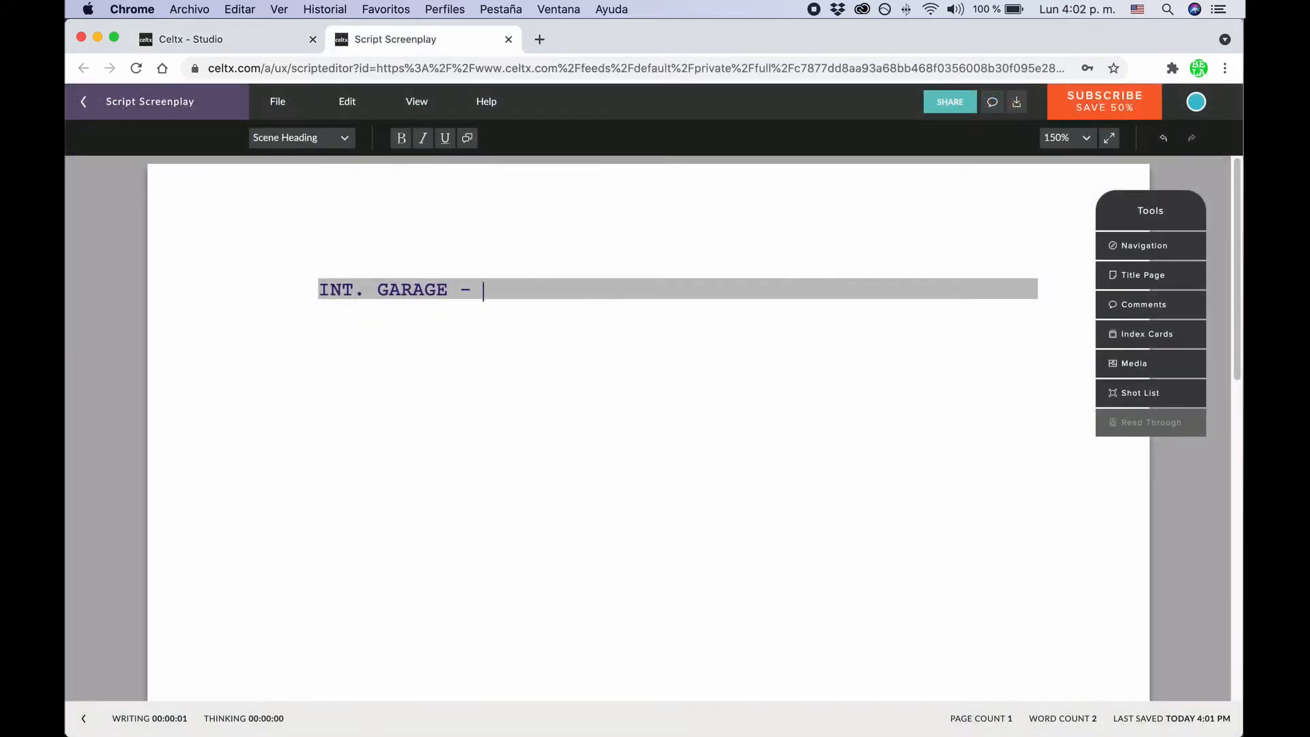
Complete the heading INT. GARAGE - DAY and write "Action line.", the character cue CHARACTER, "Dialogue." and "Another action line." below it
type("DAY")
key("Return")
type("Action line.")
key("Return")
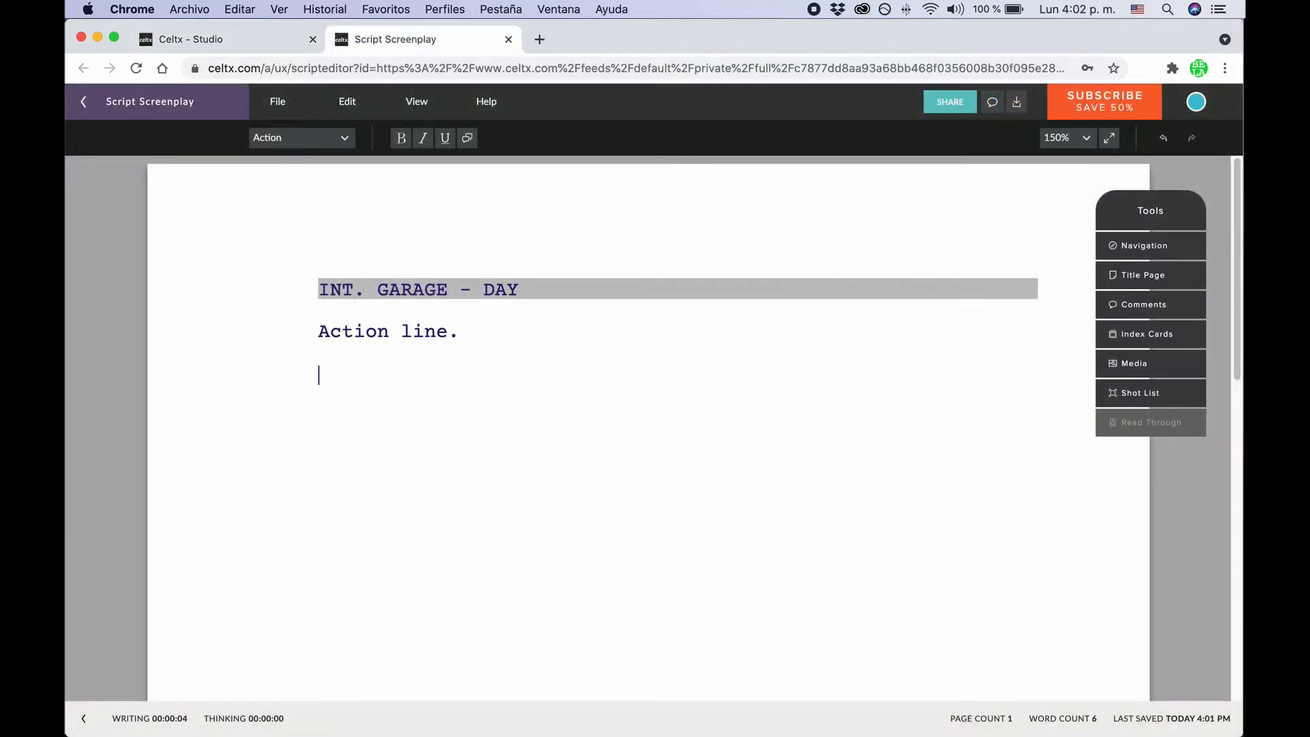
type("CH")
key("BackSpace")
key("BackSpace")
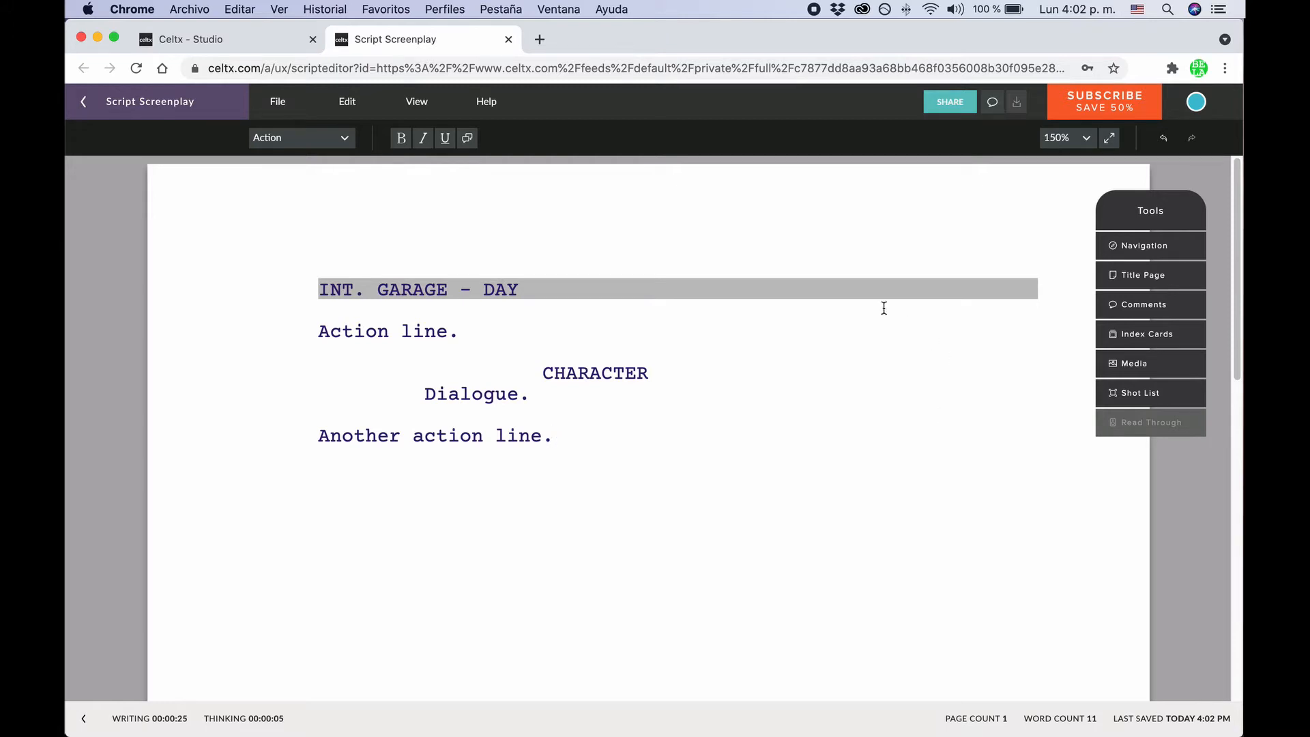
Show the script in fullscreen, return to the normal view, and examine the scene and dialogue numbering options
left_click(336, 140)
left_click(416, 101)
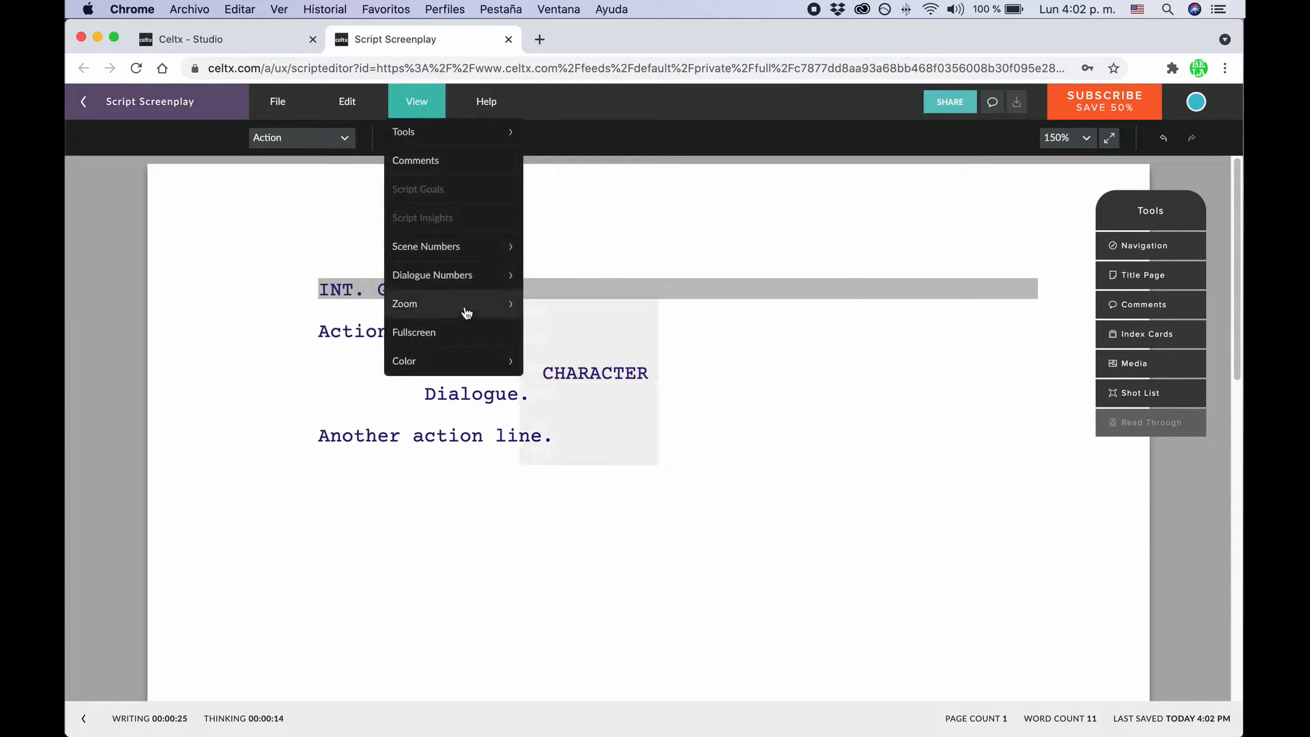
left_click(461, 329)
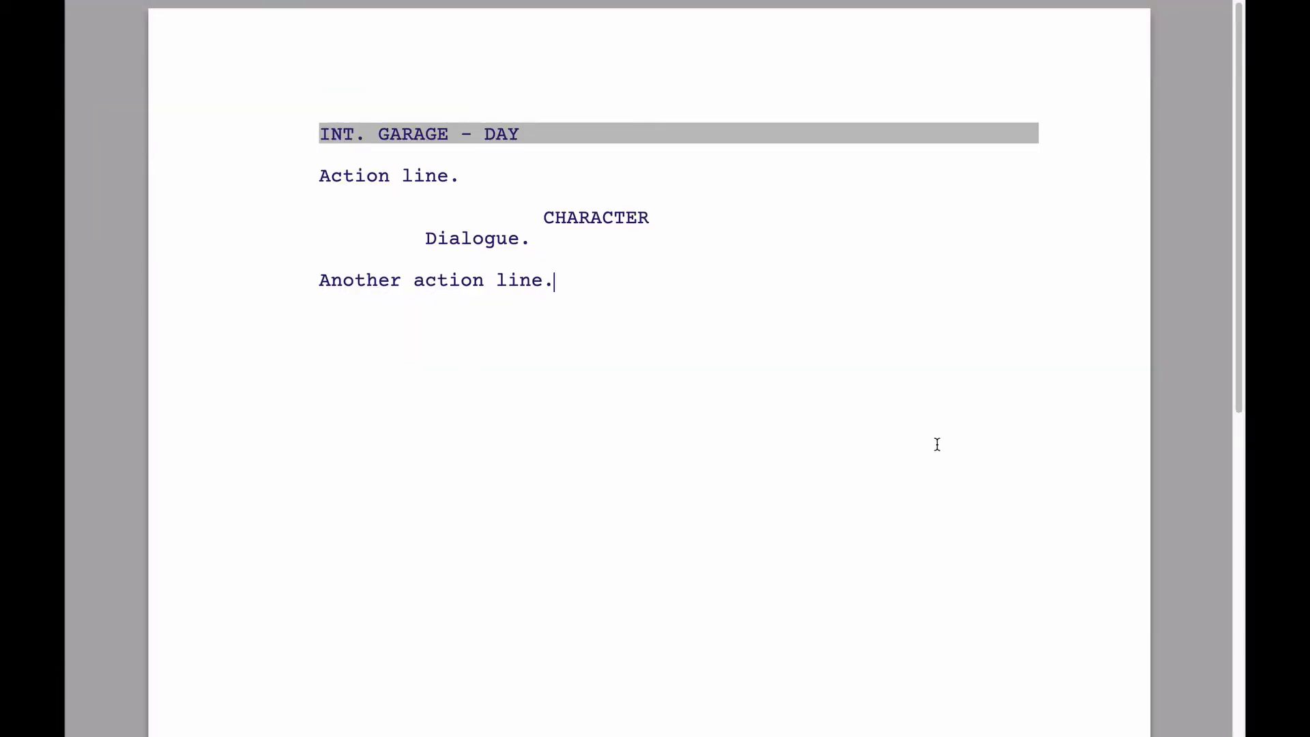
mouse_move(463, 161)
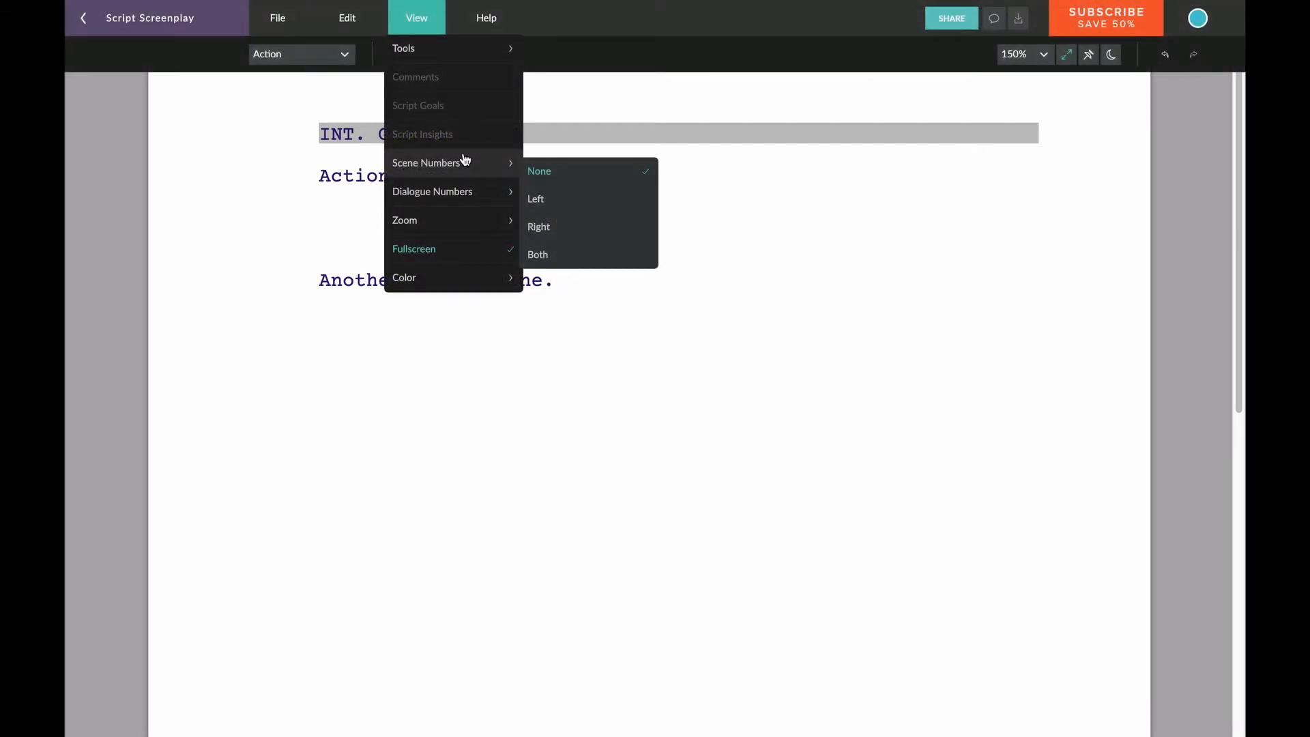
mouse_move(466, 191)
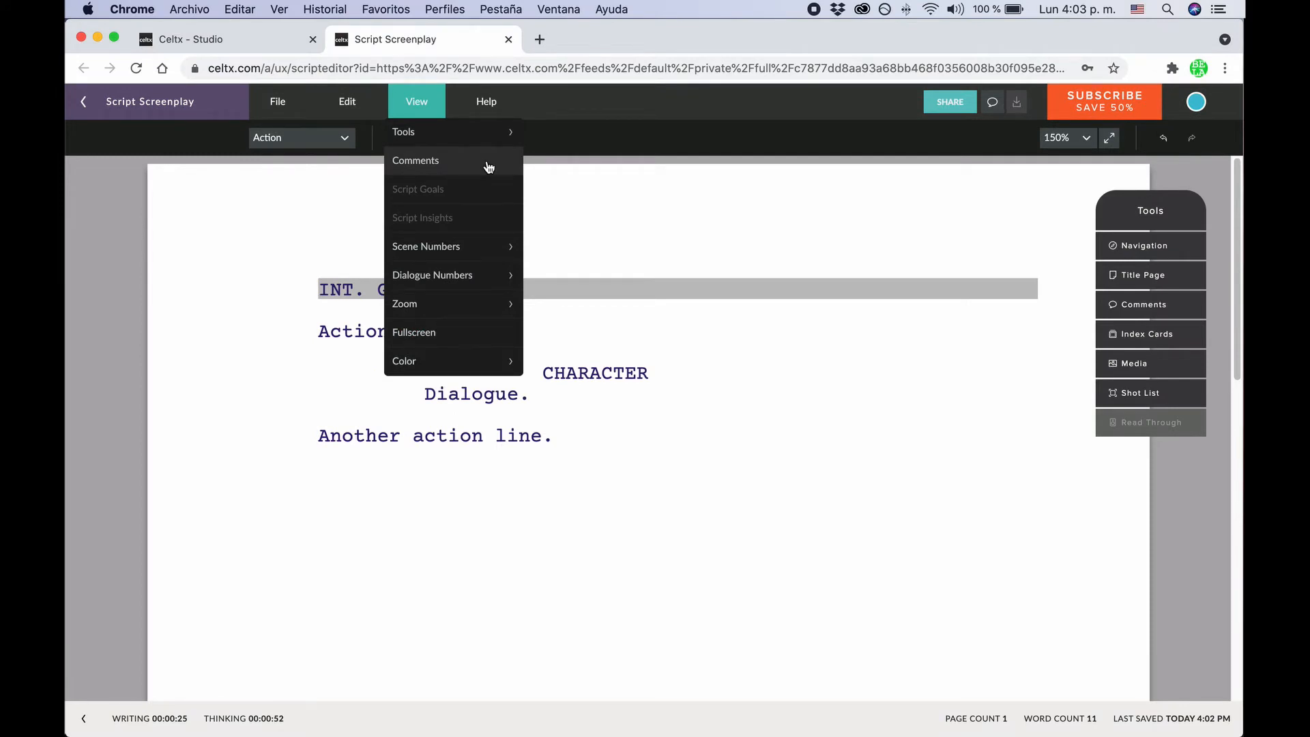
mouse_move(502, 361)
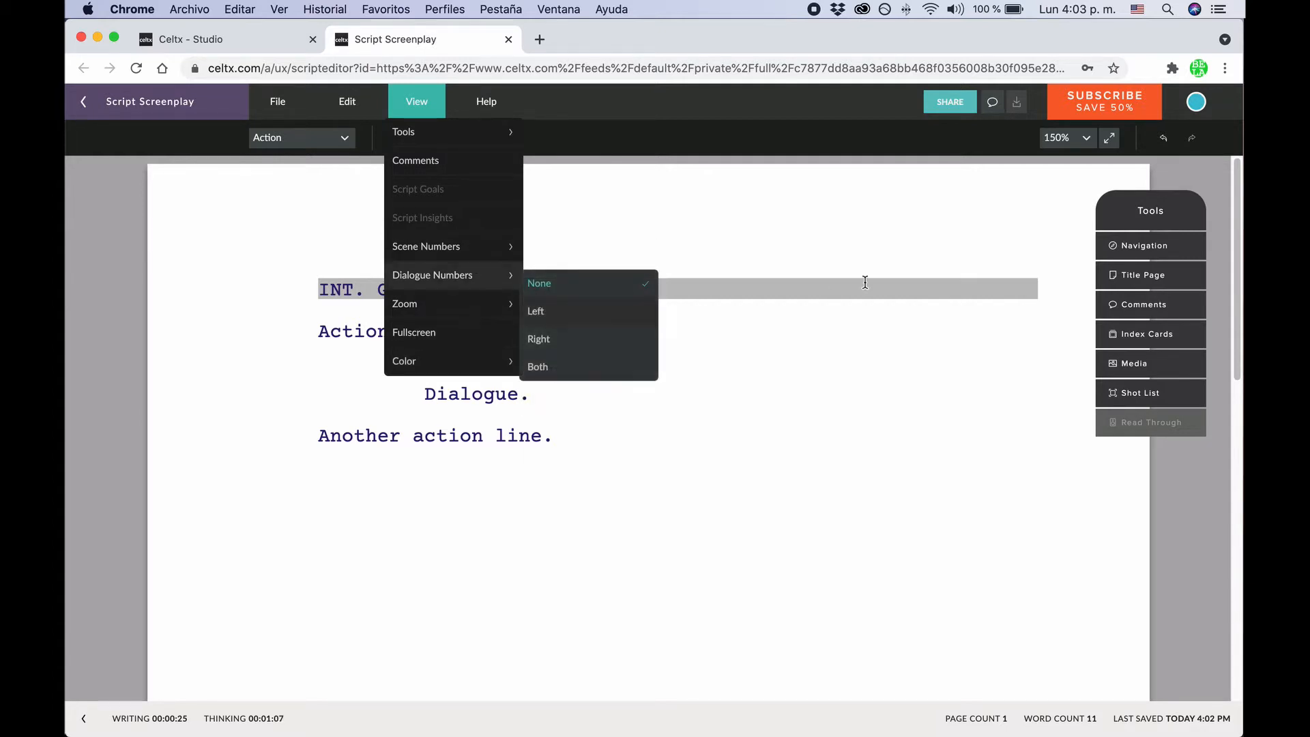
Preview the Centered Image and Image Only layouts for the title page, restore Default, and return to the script
left_click(1138, 276)
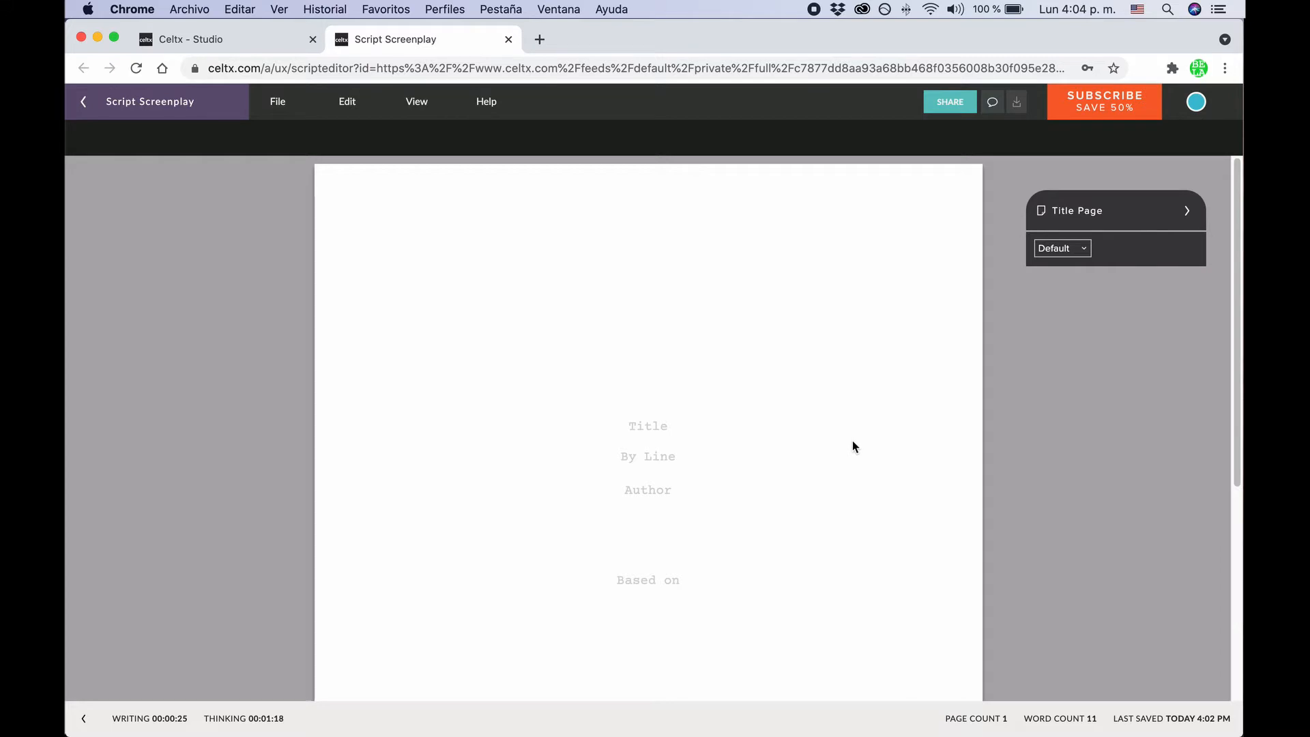
left_click(1080, 250)
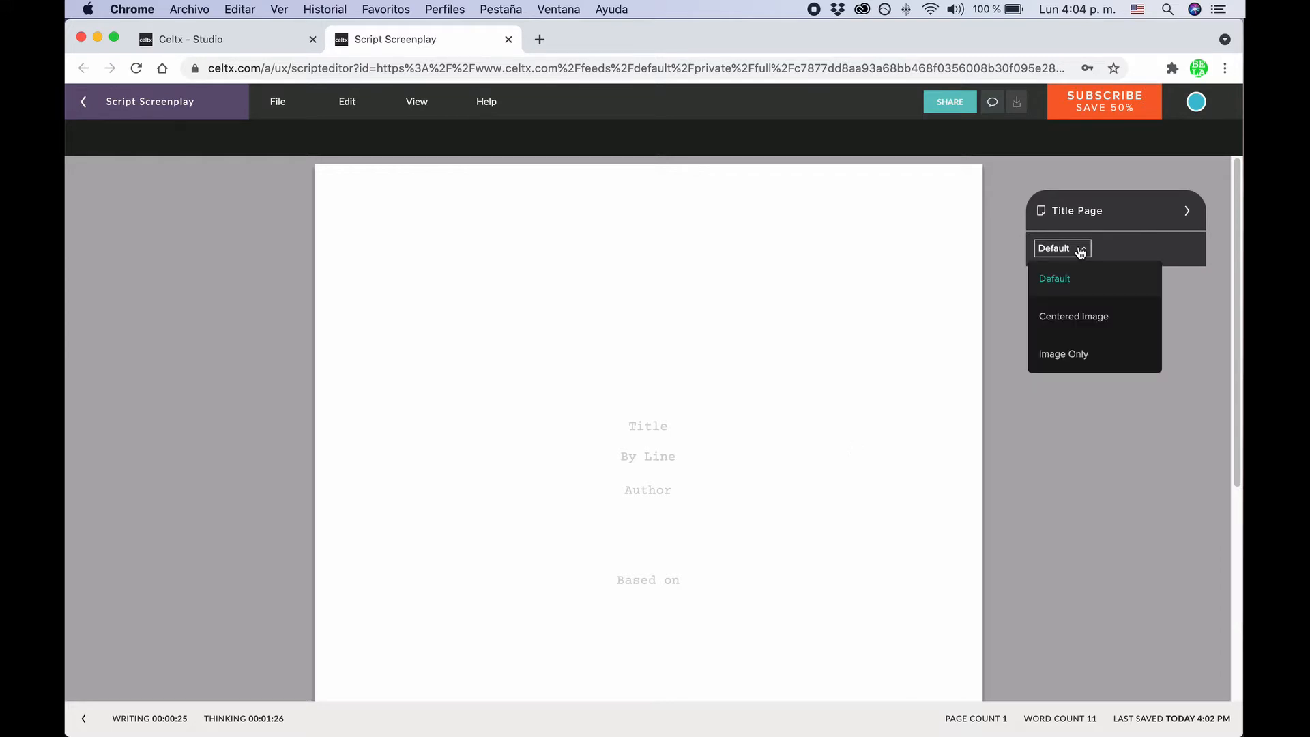
left_click(1089, 312)
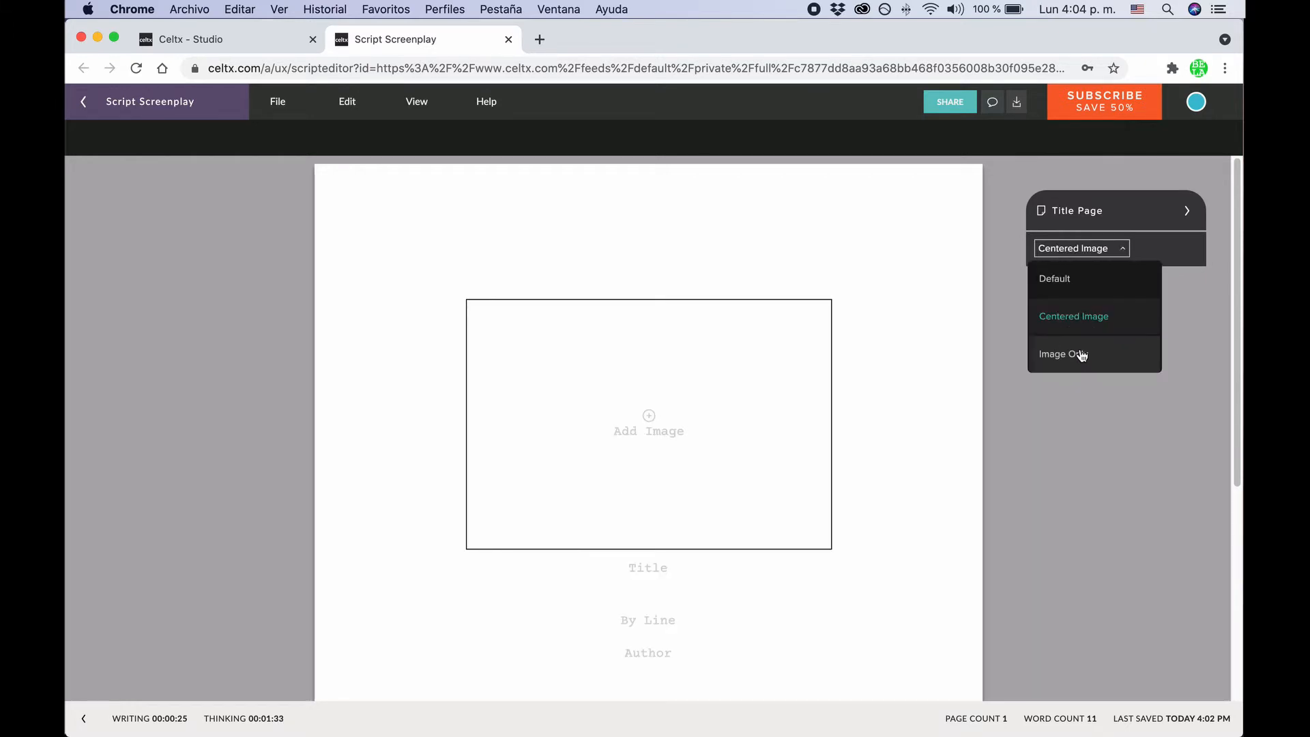
left_click(1079, 354)
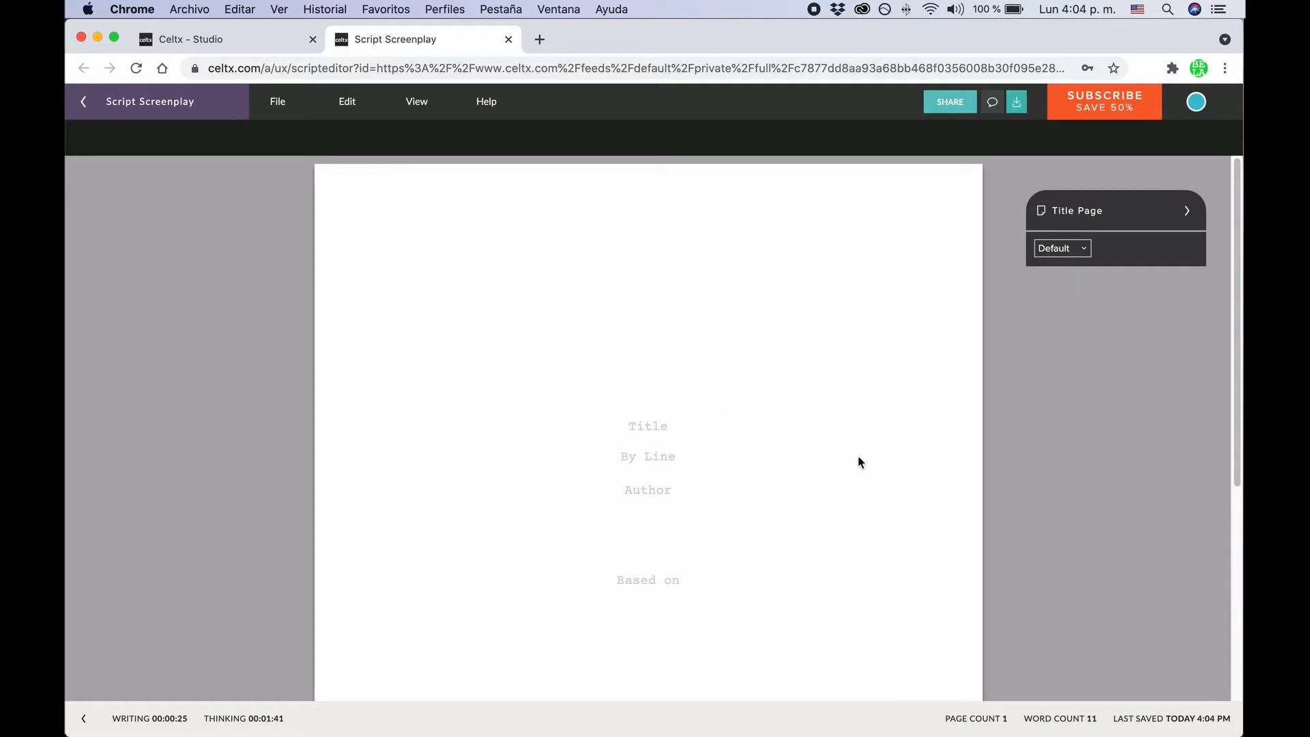
scroll(858, 456, "down", 2)
scroll(859, 457, "down", 1)
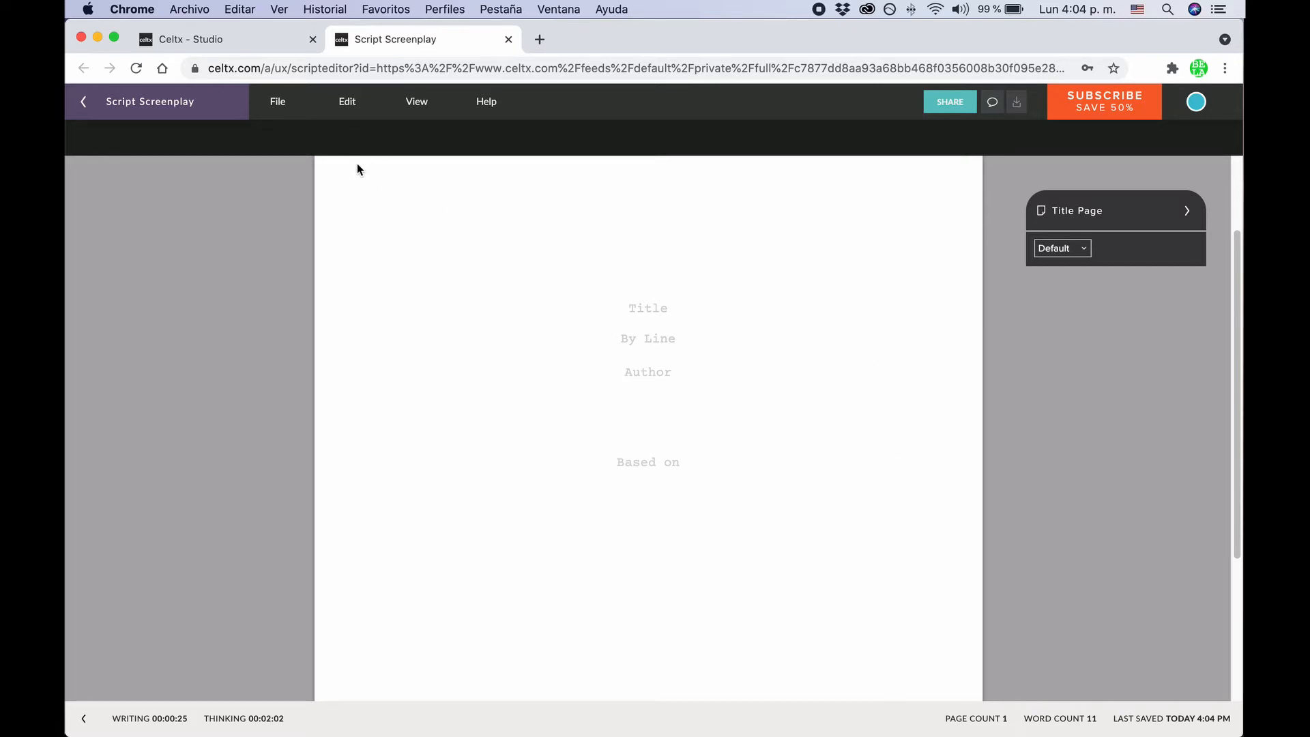
left_click(345, 102)
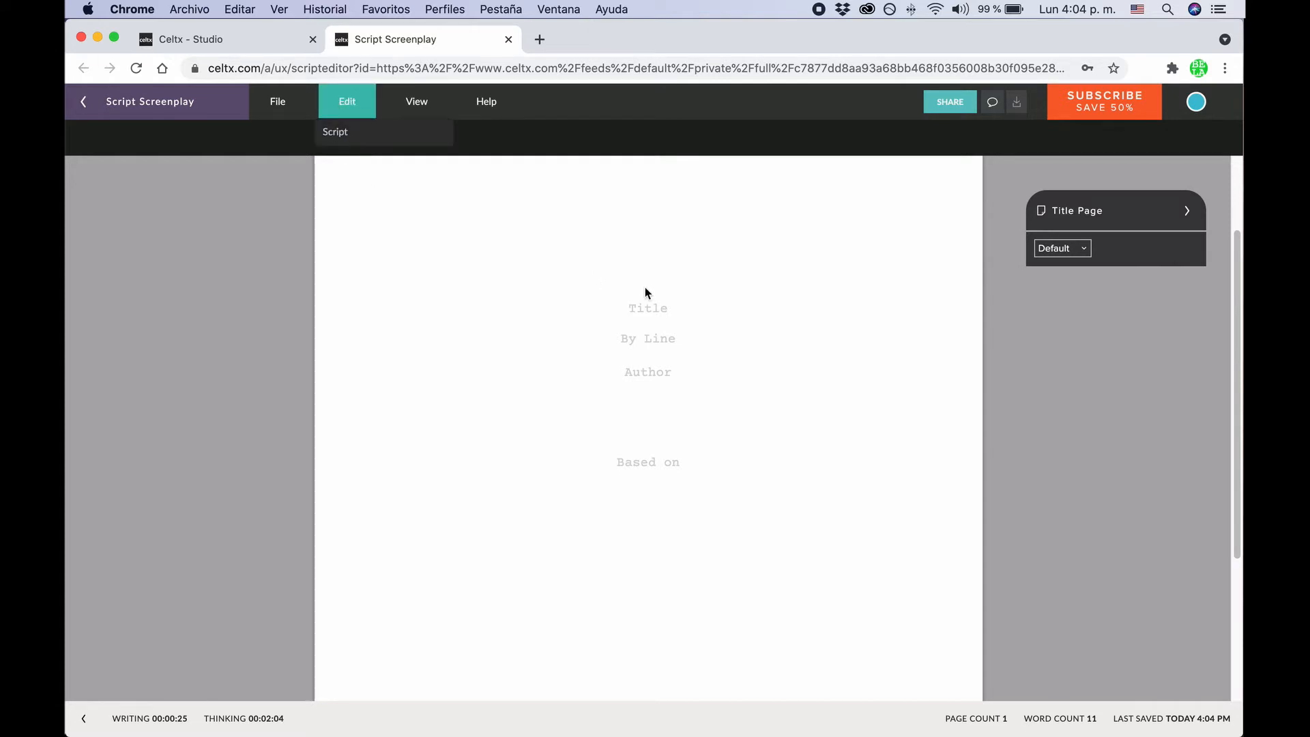
left_click(1187, 212)
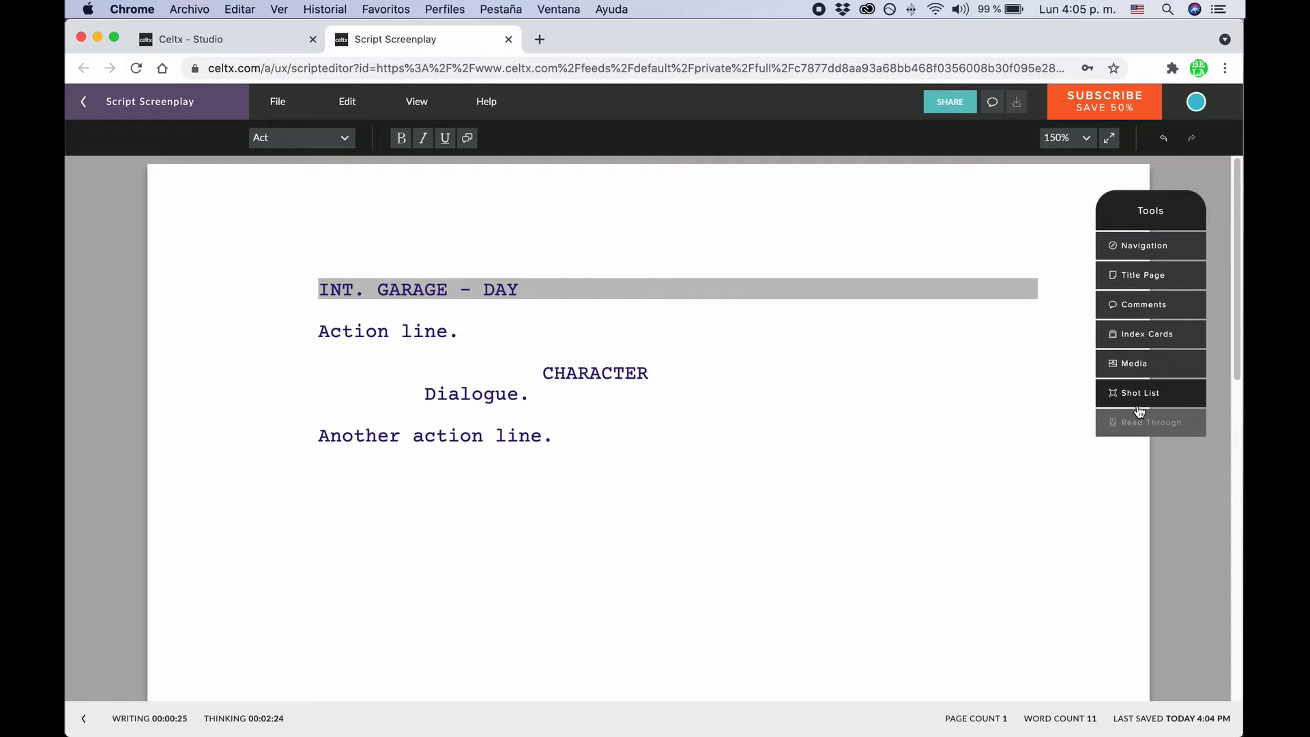
Examine the list of available script tools, and run the spelling check to view its language choices
left_click(434, 114)
mouse_move(476, 137)
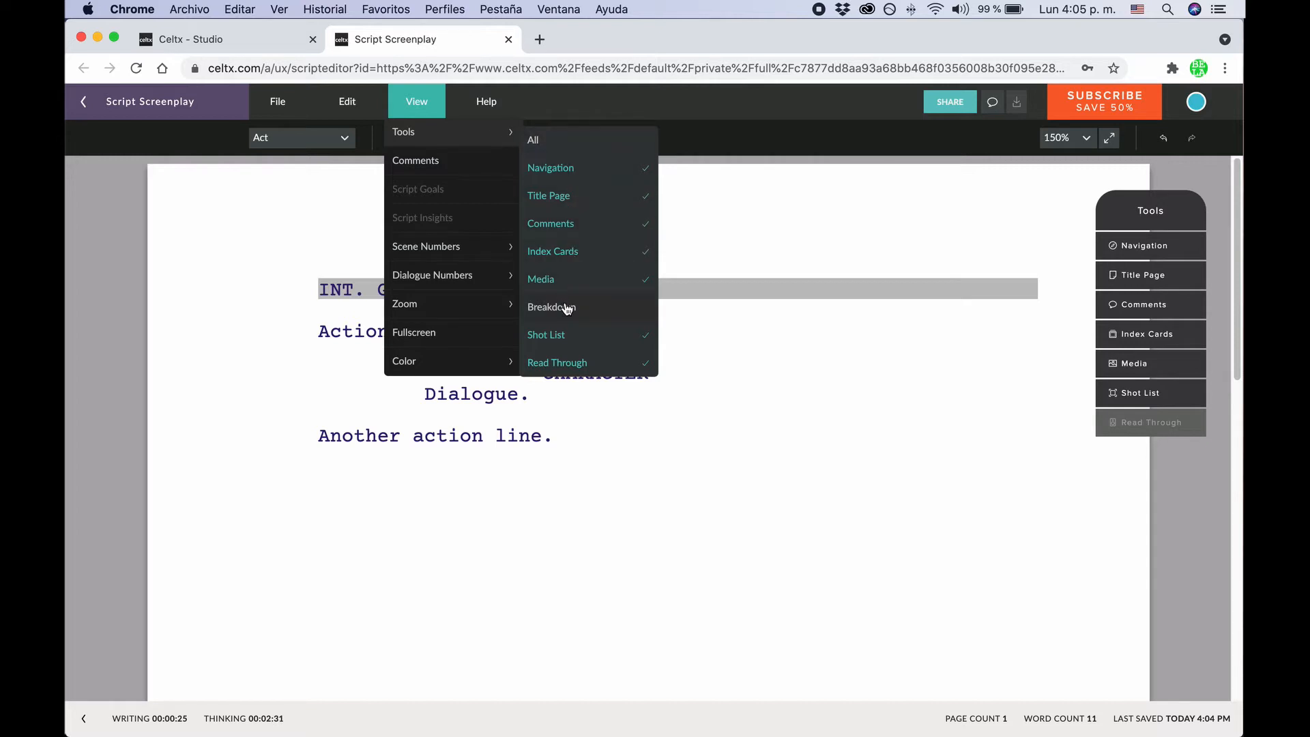
left_click(359, 99)
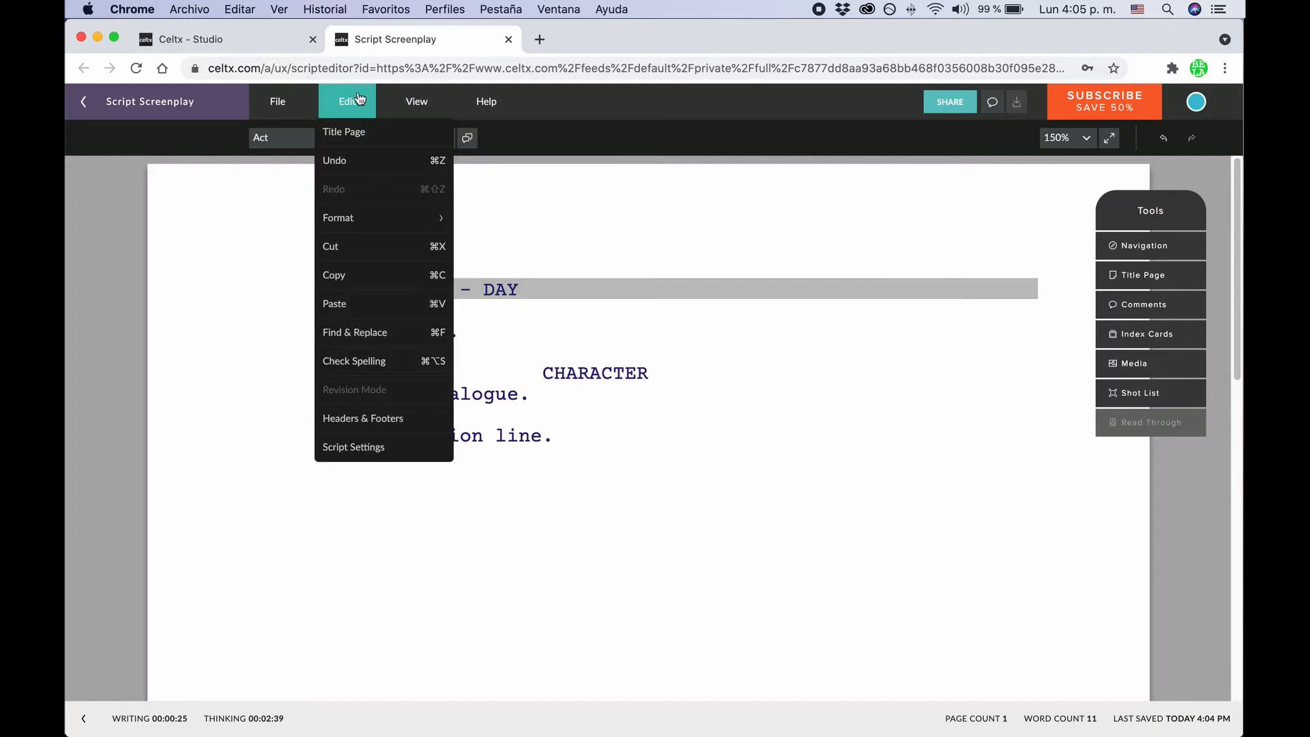
left_click(393, 367)
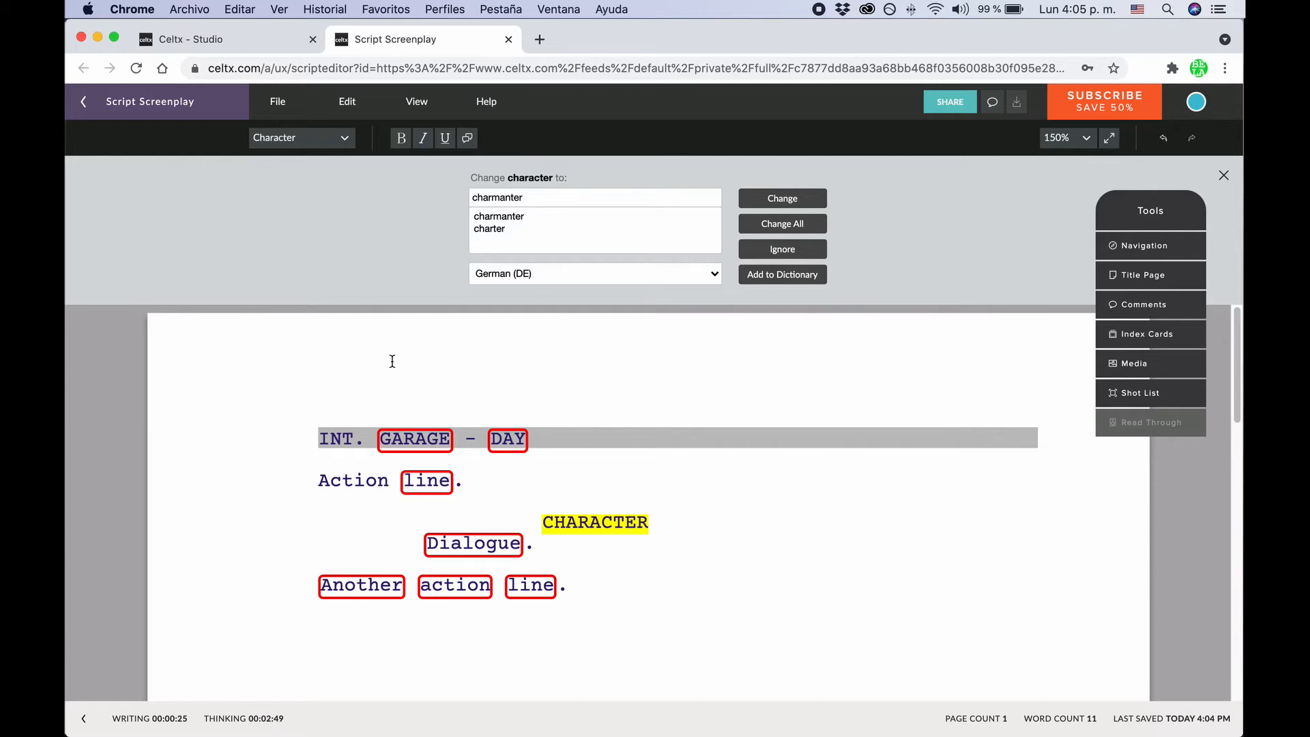
left_click(706, 274)
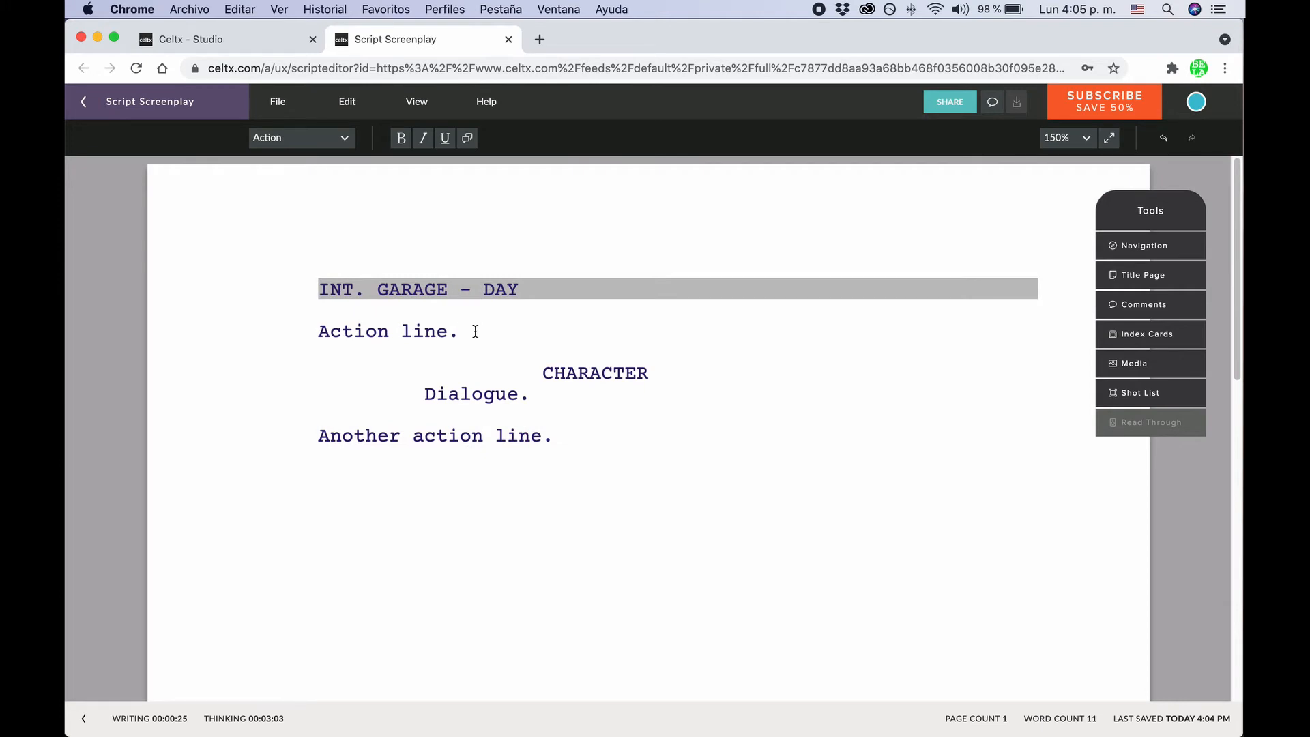
Add the comment "Comment" to the word "line" in the first action line
double_click(416, 330)
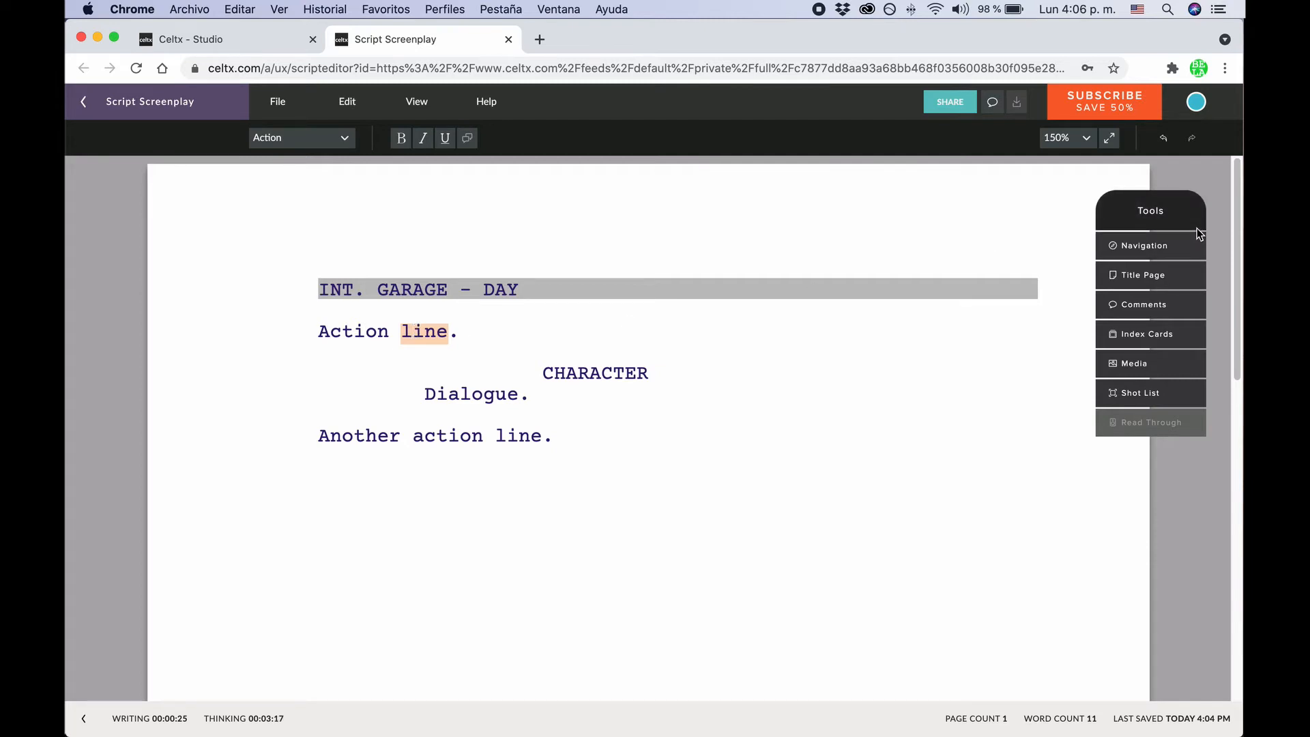
left_click(1153, 304)
left_click(1055, 250)
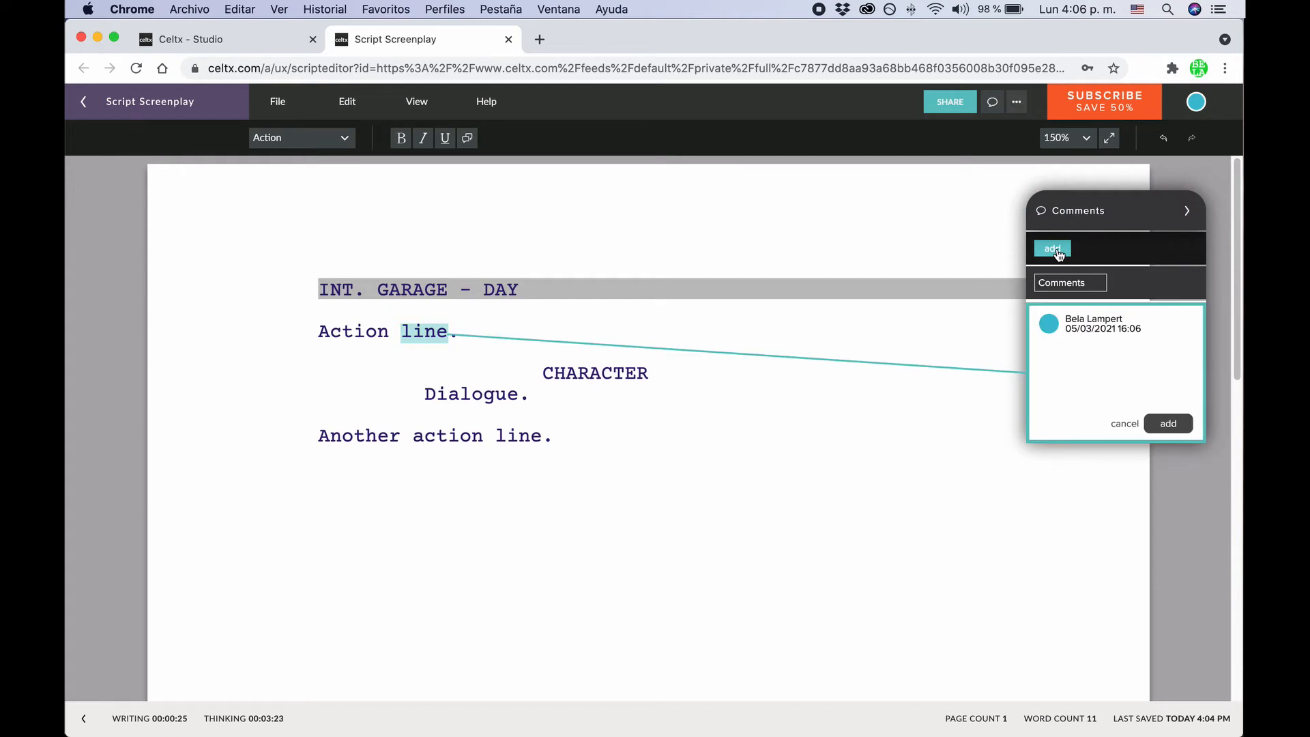
type("Comment")
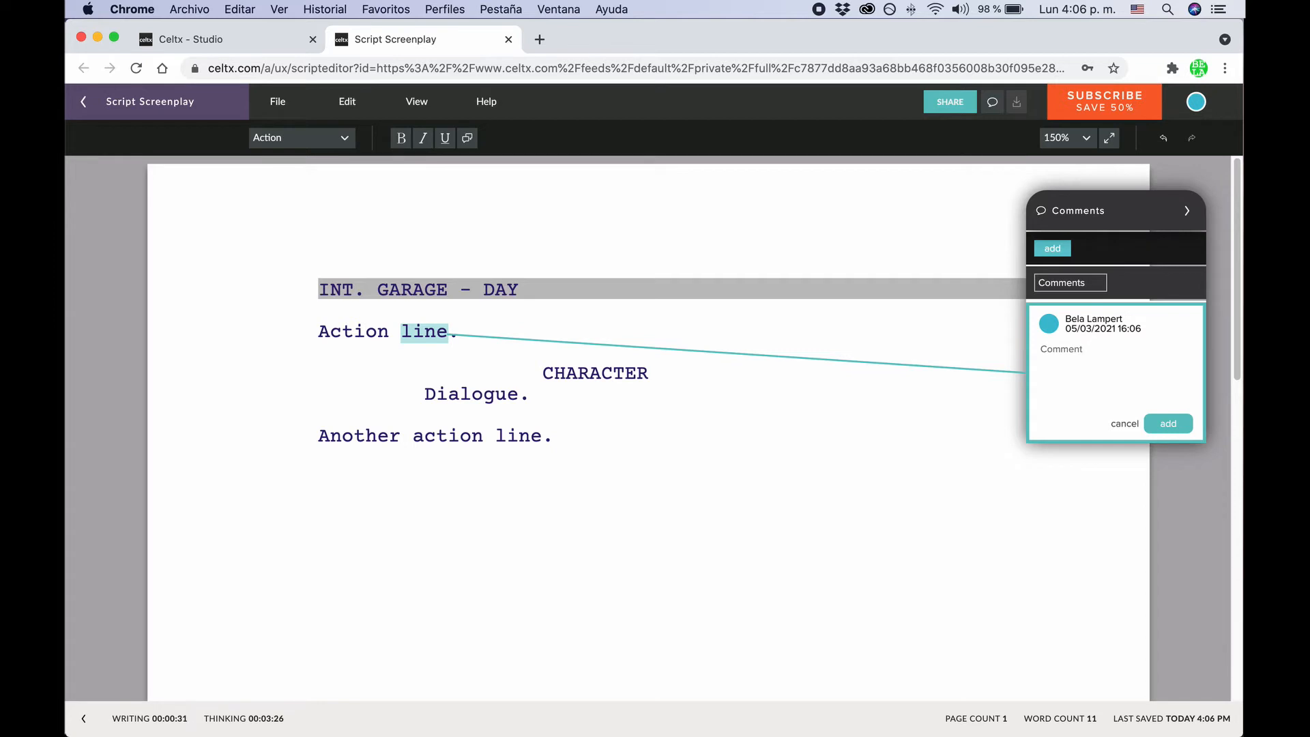
left_click(1168, 423)
Resolve the comment on "line", filter the comments to Resolved, and reopen it
left_click(1189, 323)
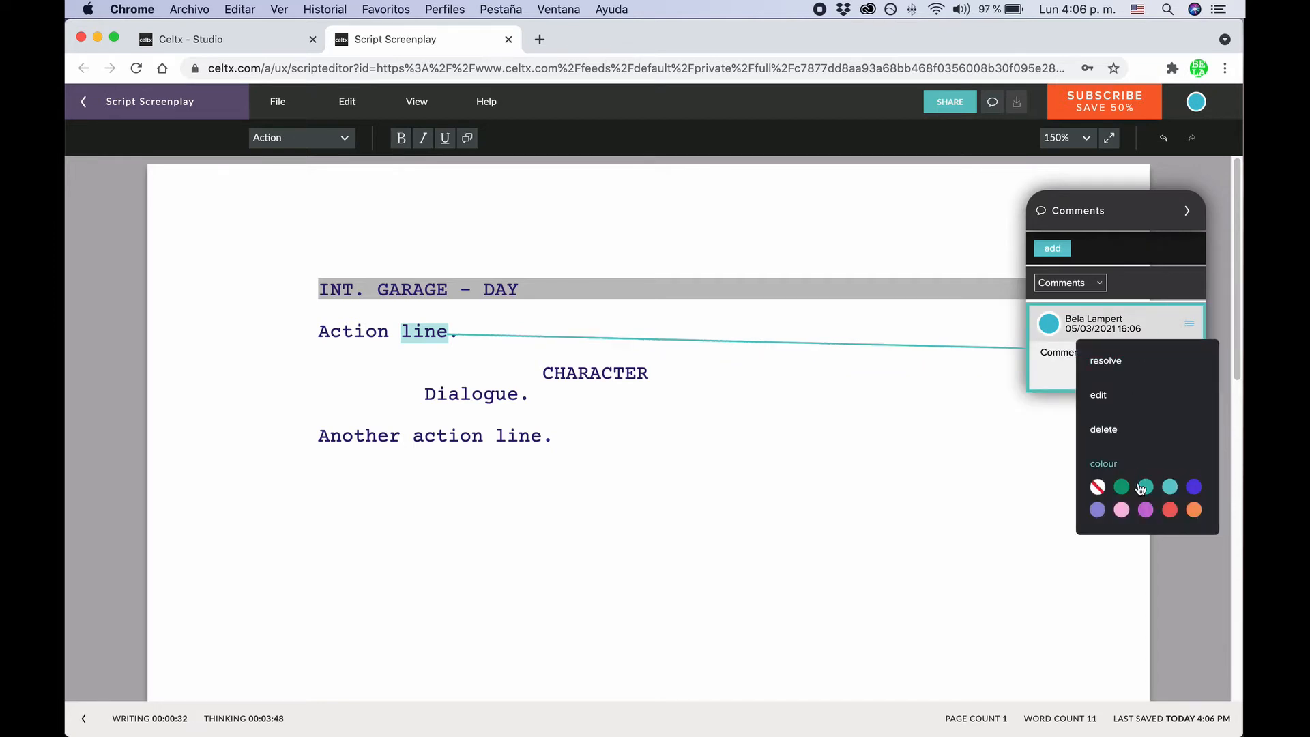
left_click(1157, 361)
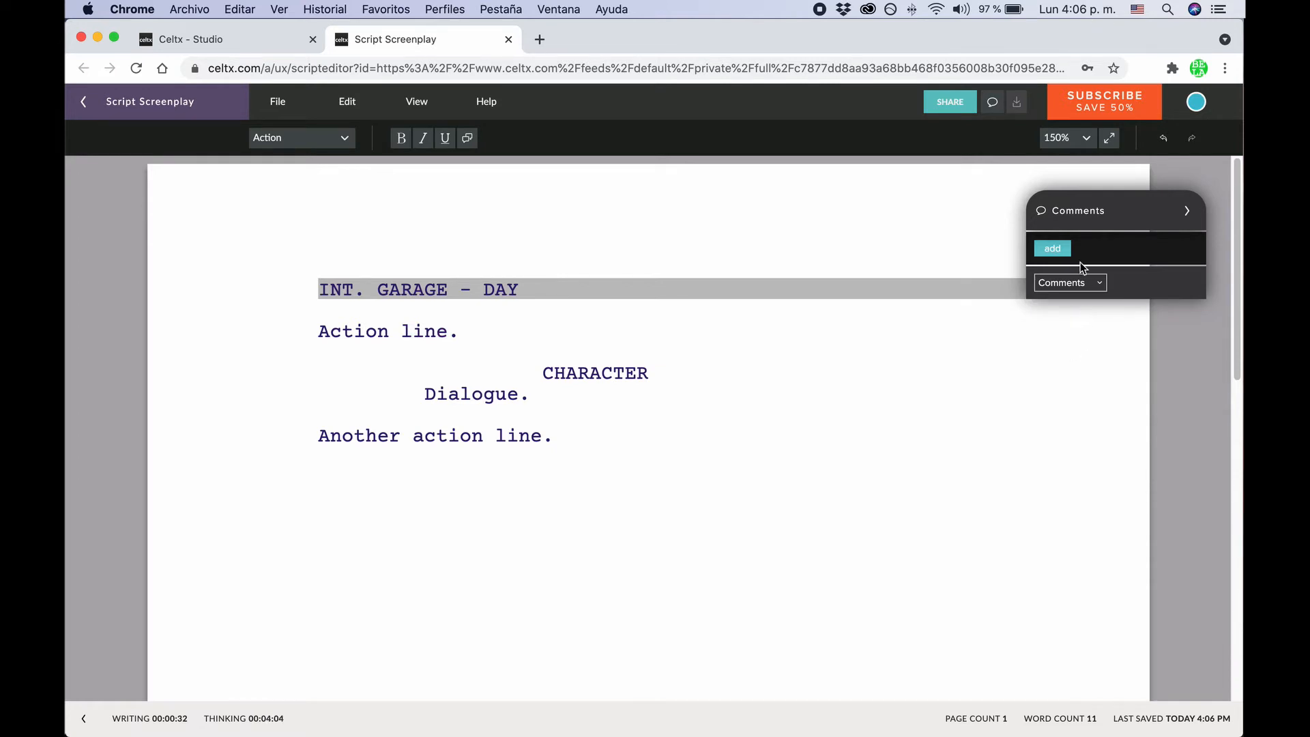
left_click(1085, 285)
left_click(1088, 386)
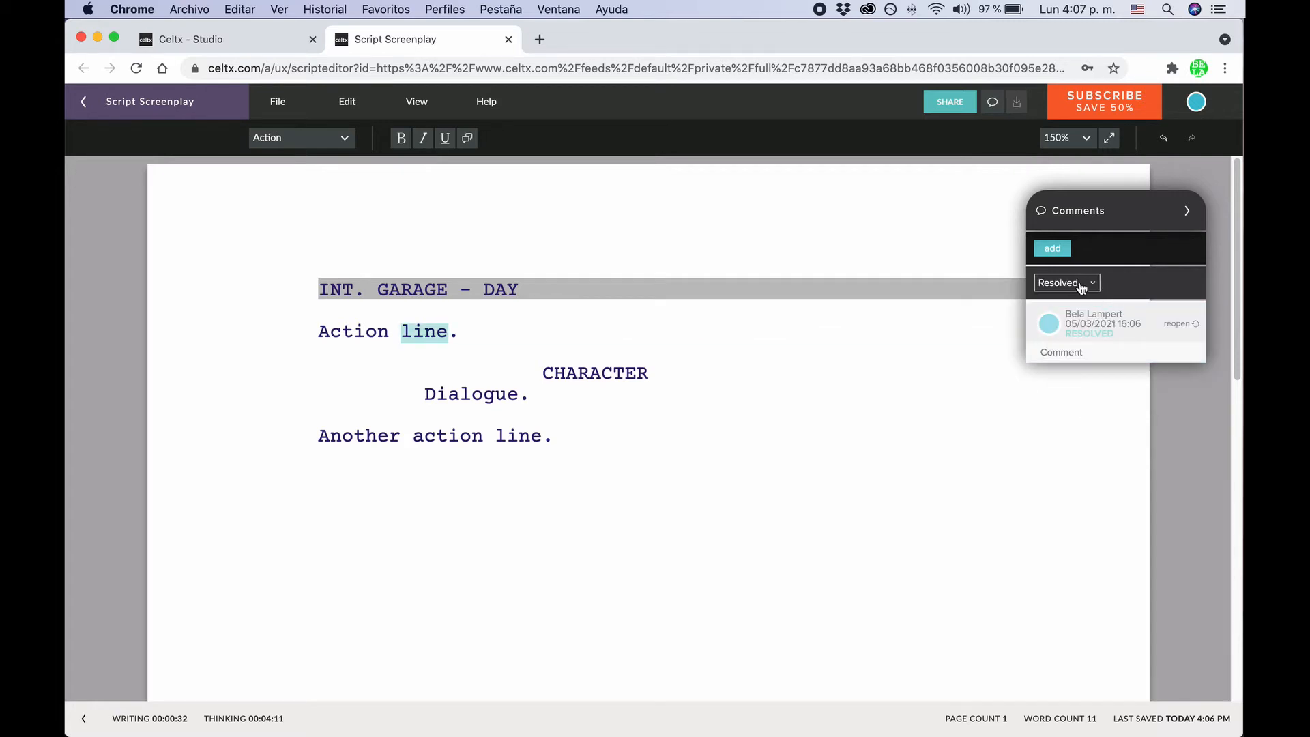
left_click(1180, 323)
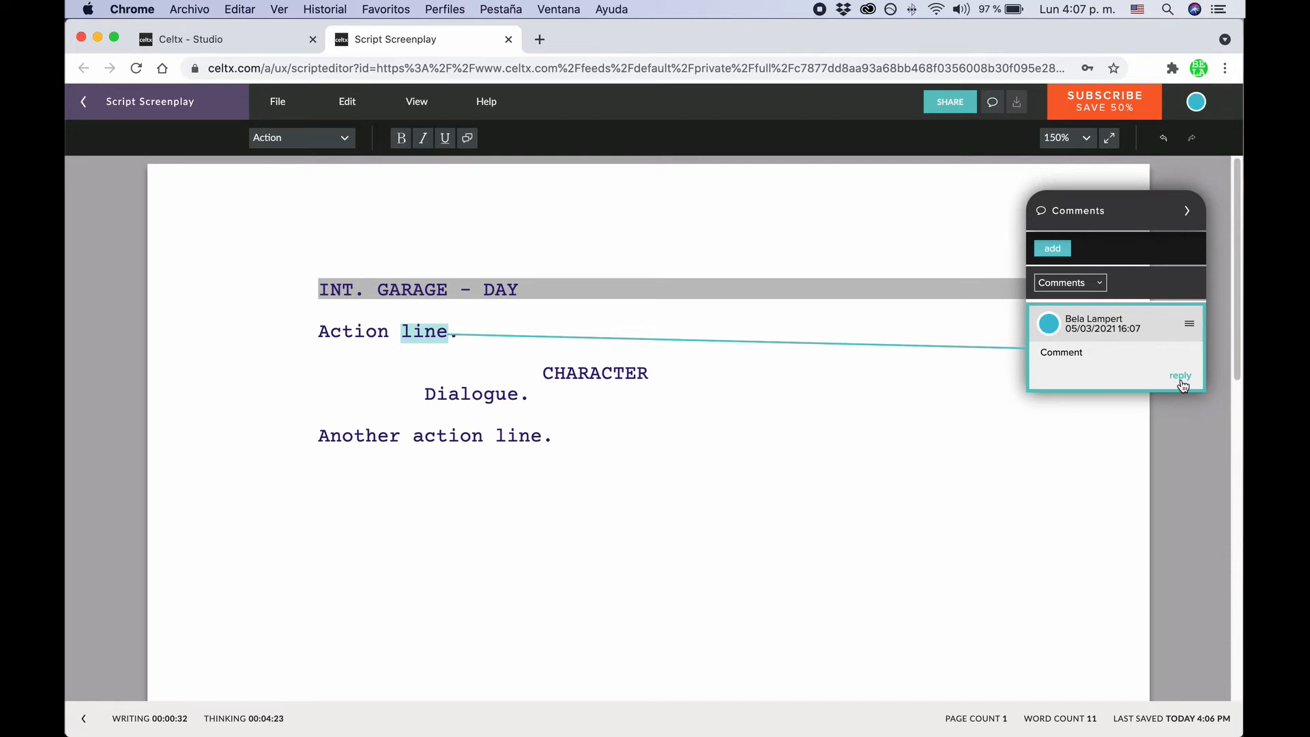
Add the reply "Reply" to the comment on "line" and return to the tools list
left_click(1180, 375)
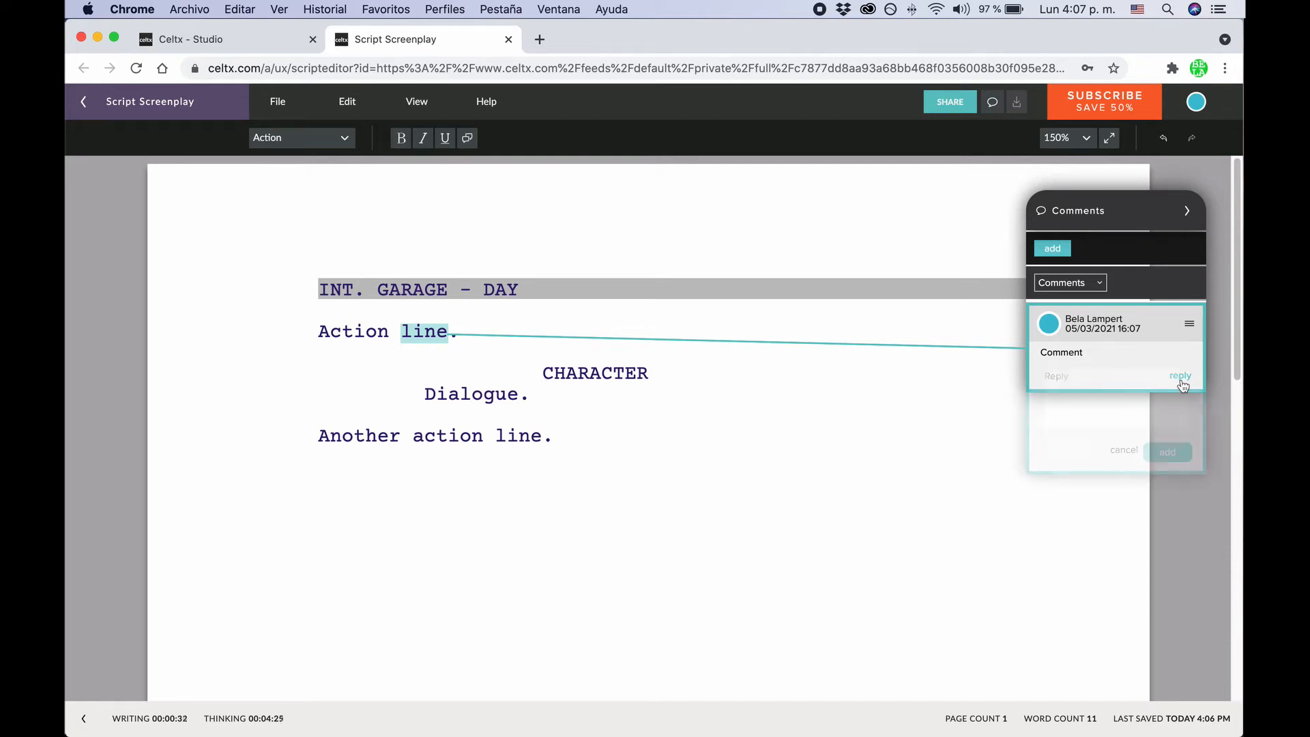
type("Reply")
left_click(1171, 451)
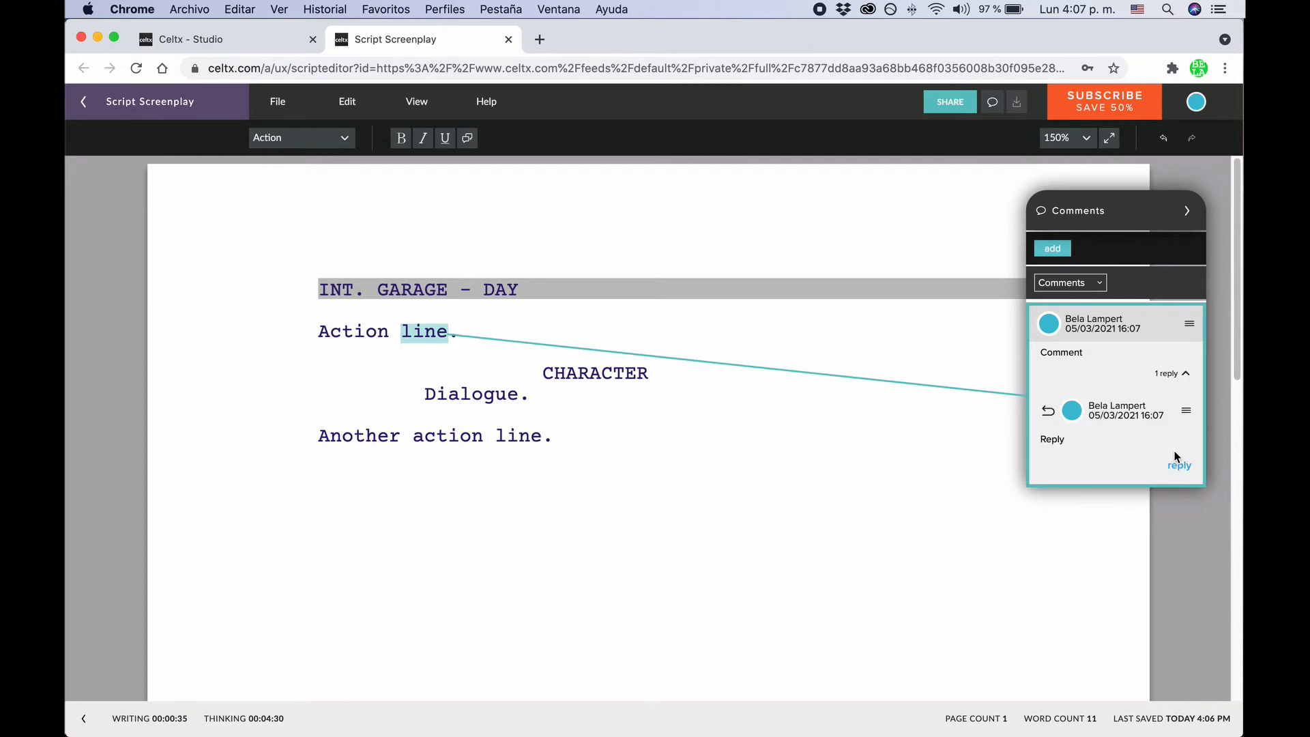
left_click(1187, 210)
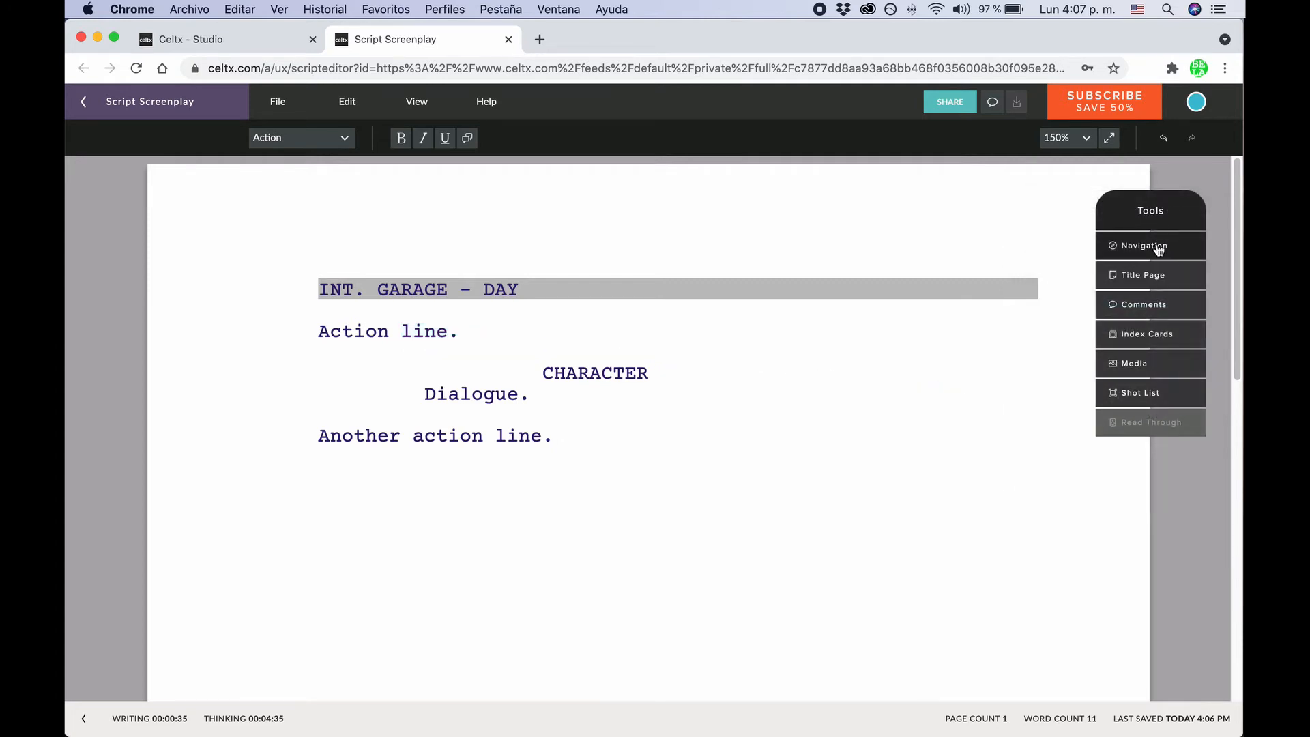
With scene navigation open, add the heading EXT. WOODS - NIGHT after the last action line and jump between the two scenes
left_click(1157, 247)
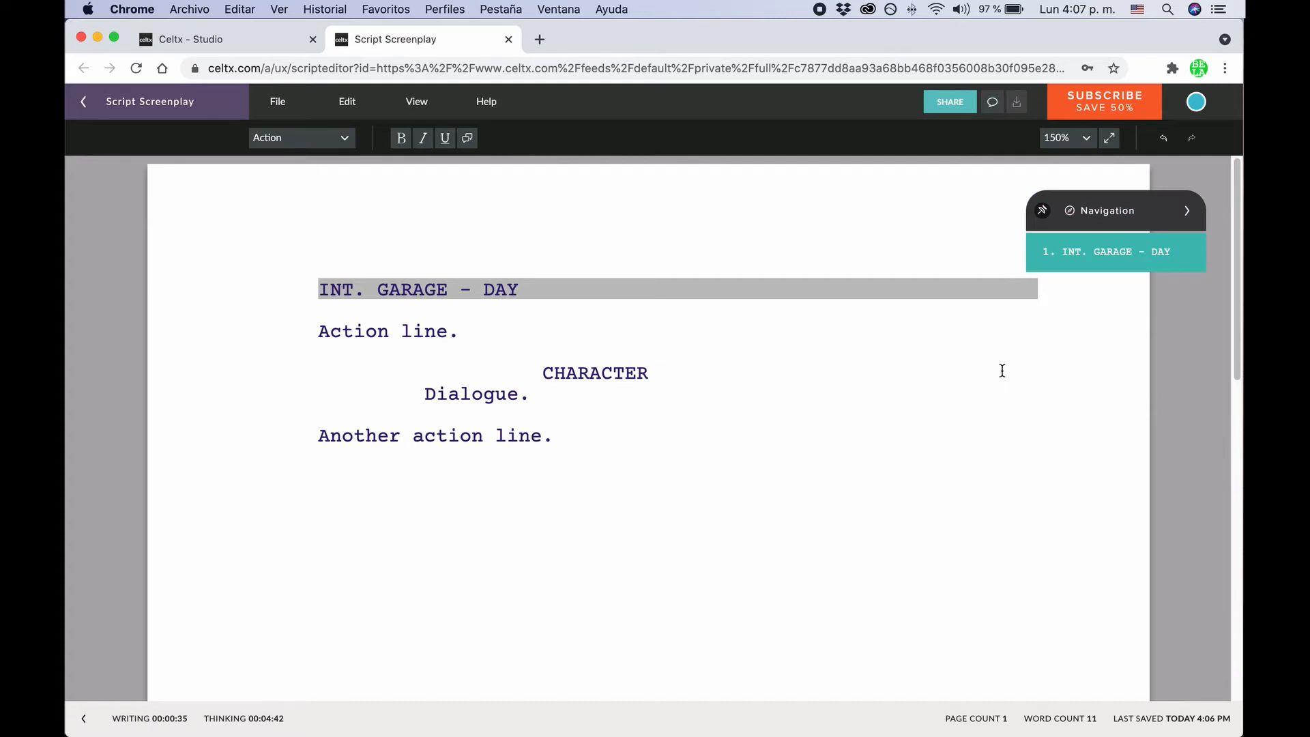
left_click(617, 439)
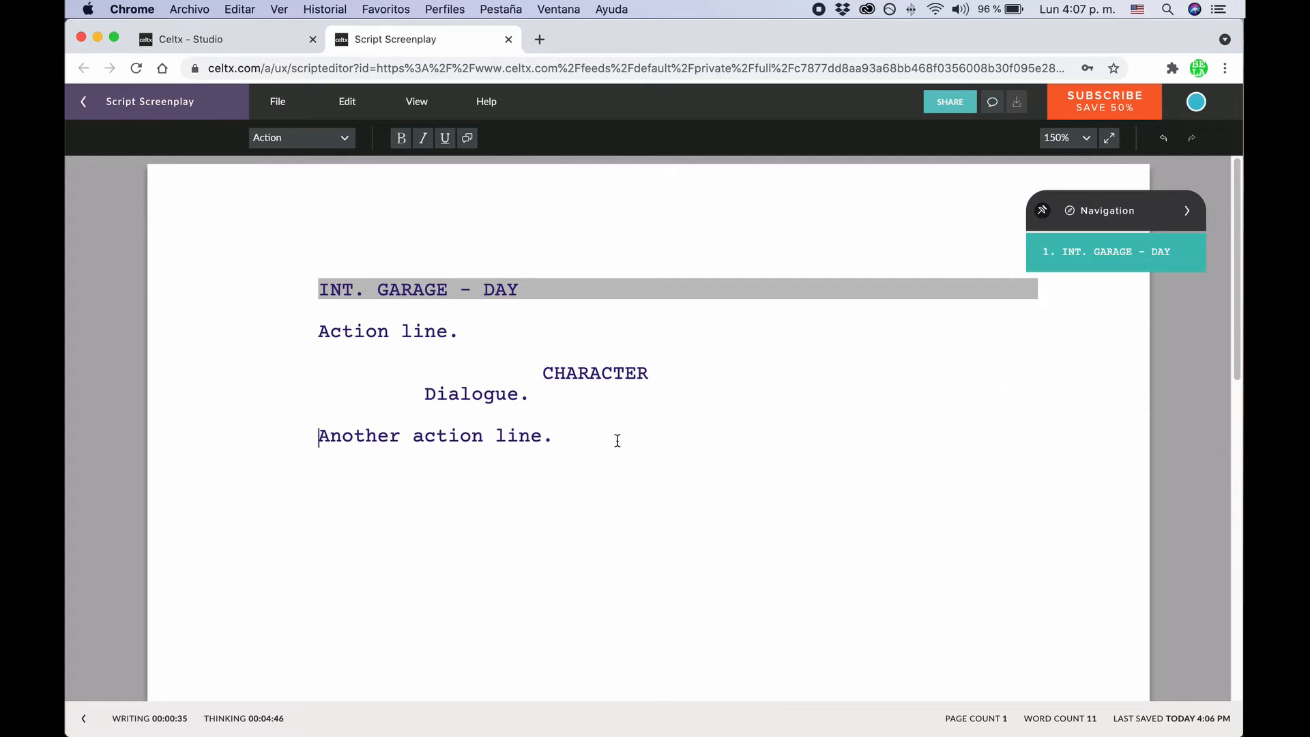
key("Return")
type("EXT. WO")
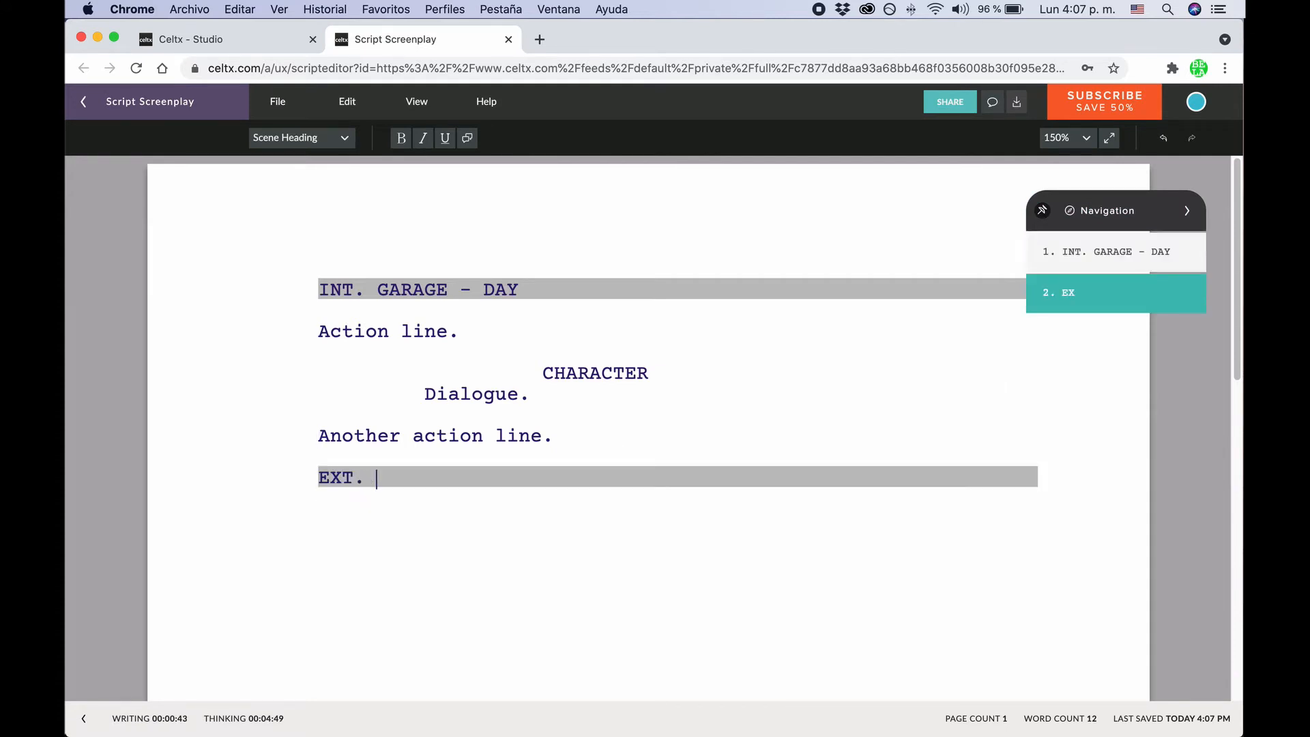
type("ODS - NIGHT")
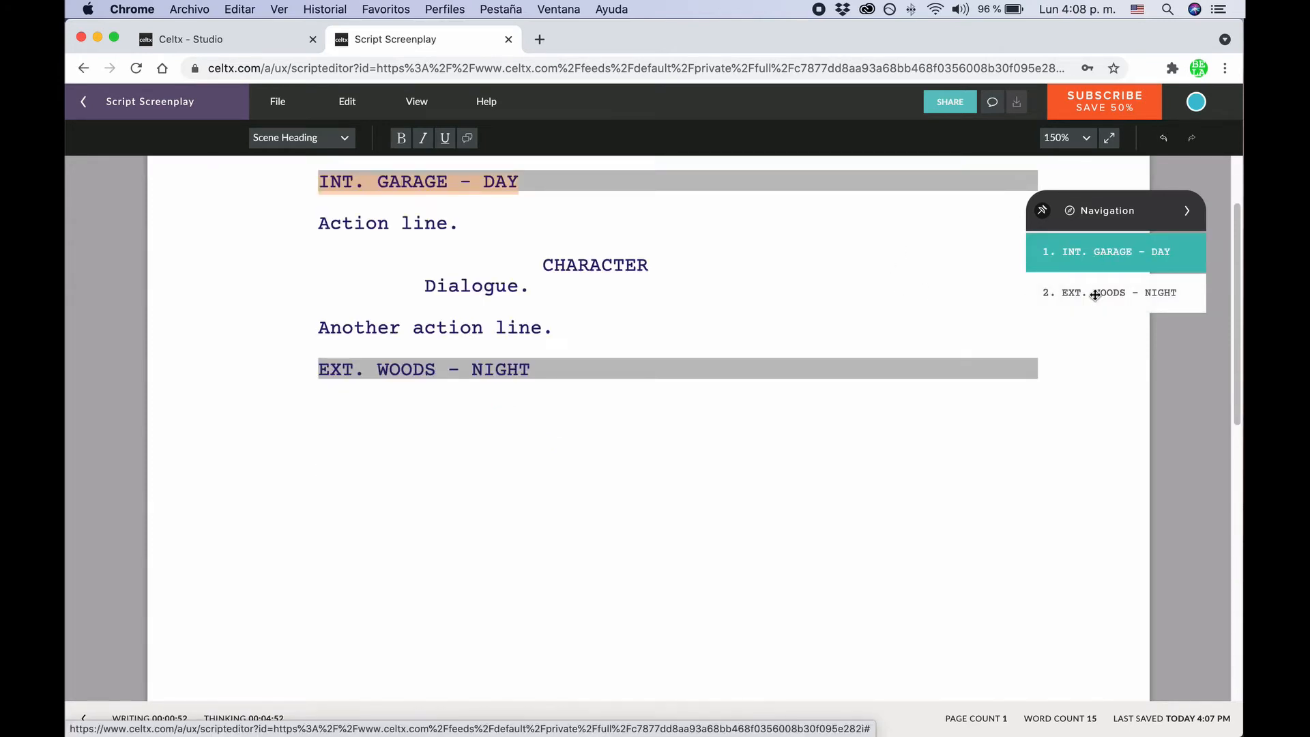
left_click(1094, 295)
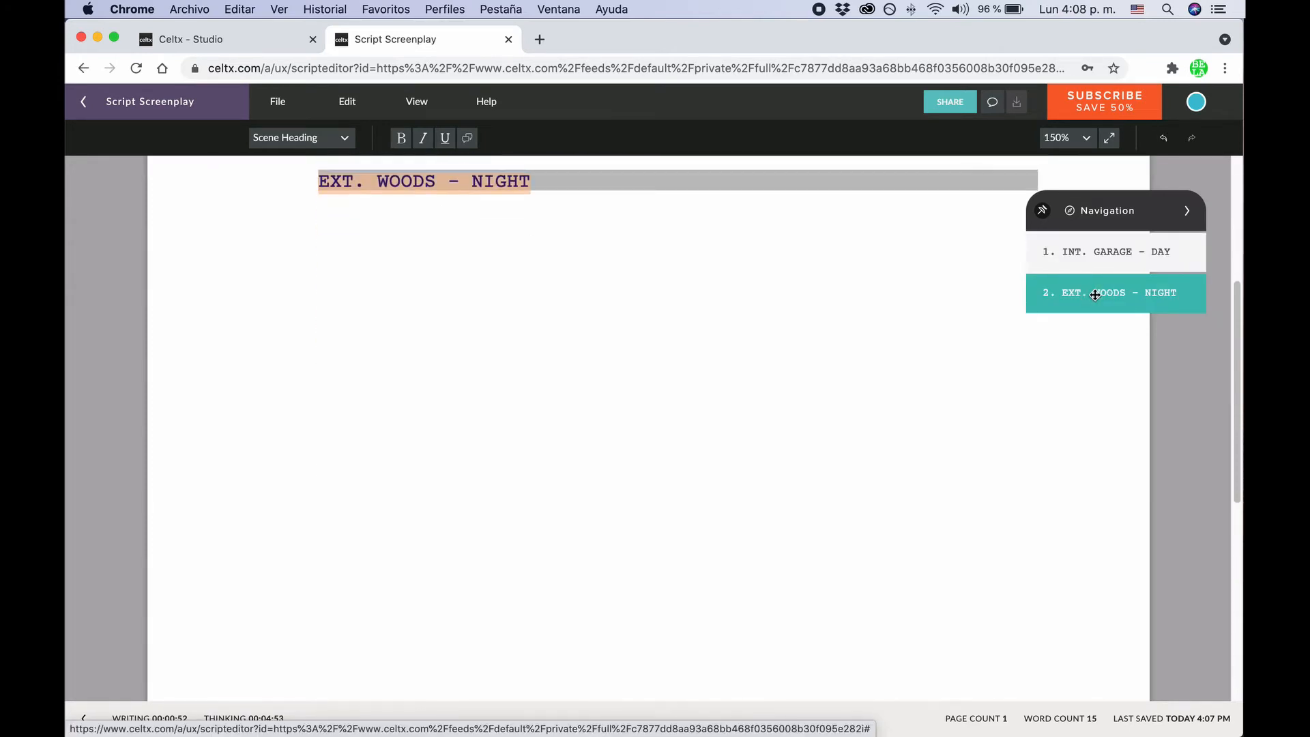
scroll(813, 444, "up", 5)
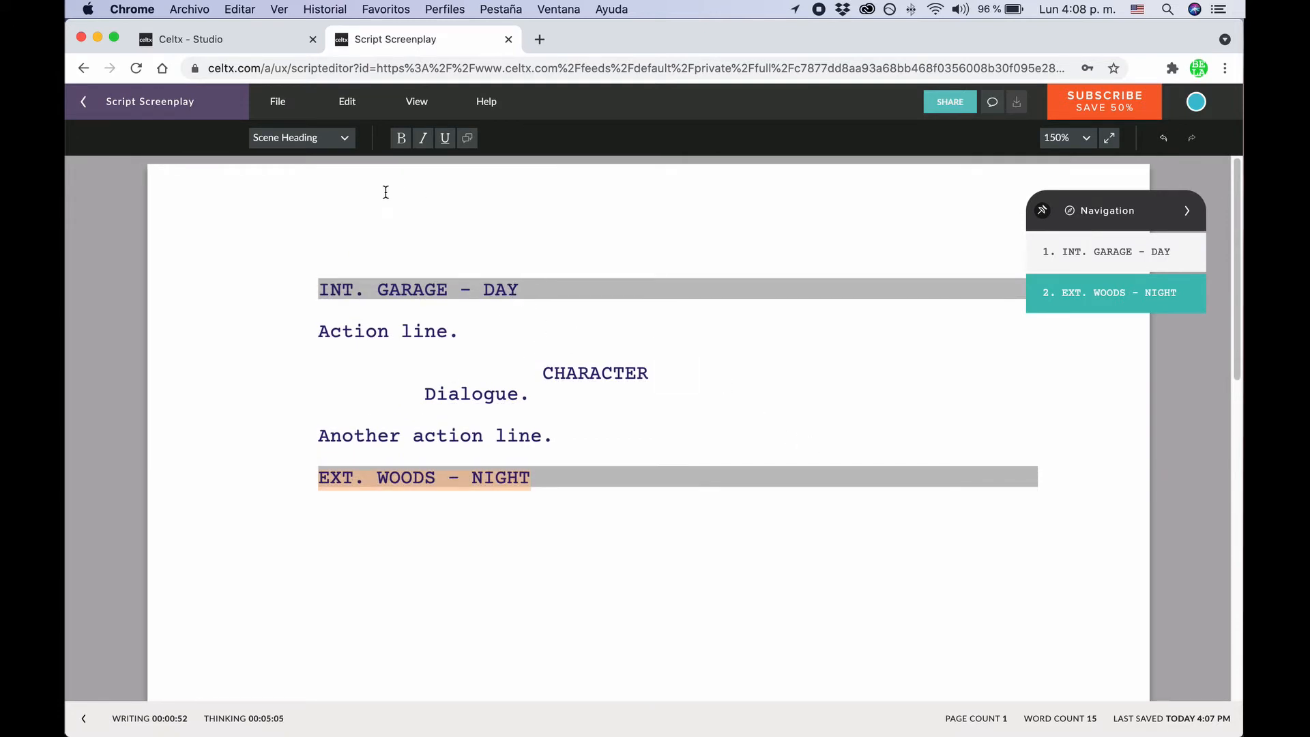
Review the script settings without changing them, and open the headers and footers options
left_click(348, 101)
left_click(431, 529)
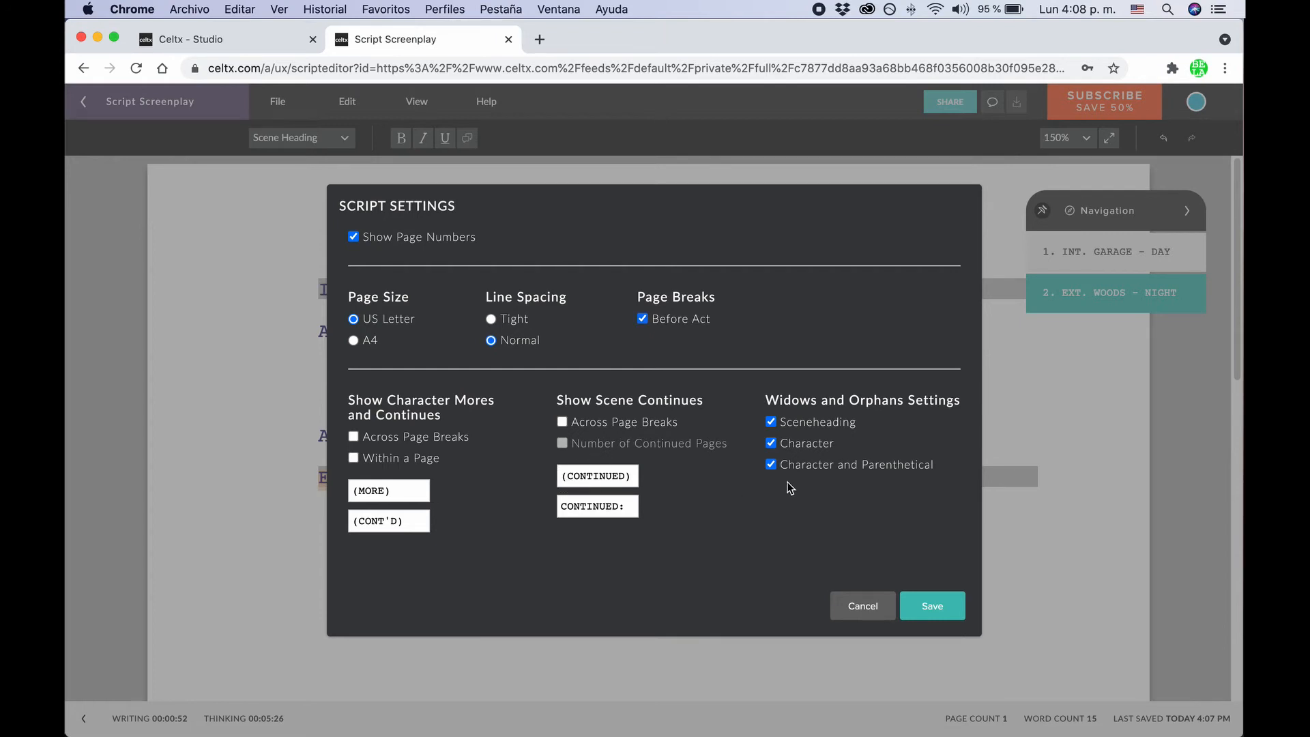
key("Escape")
left_click(348, 101)
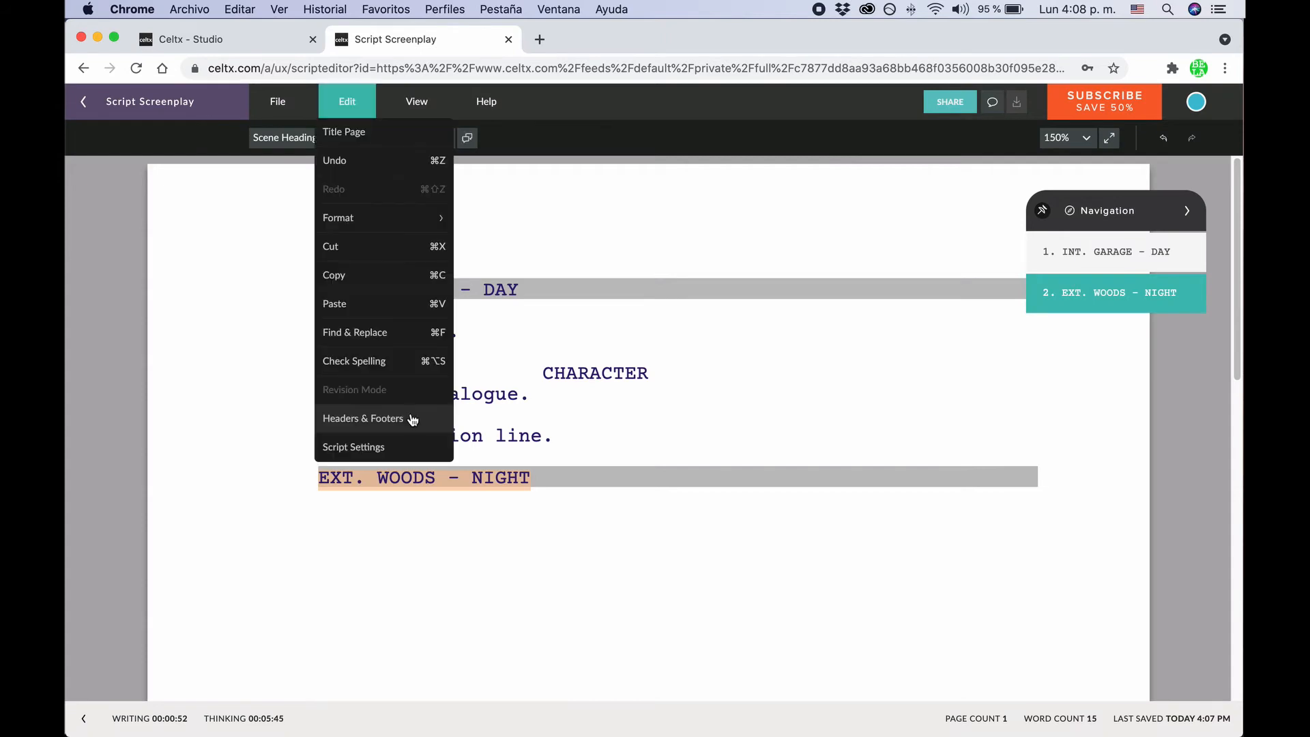
left_click(410, 415)
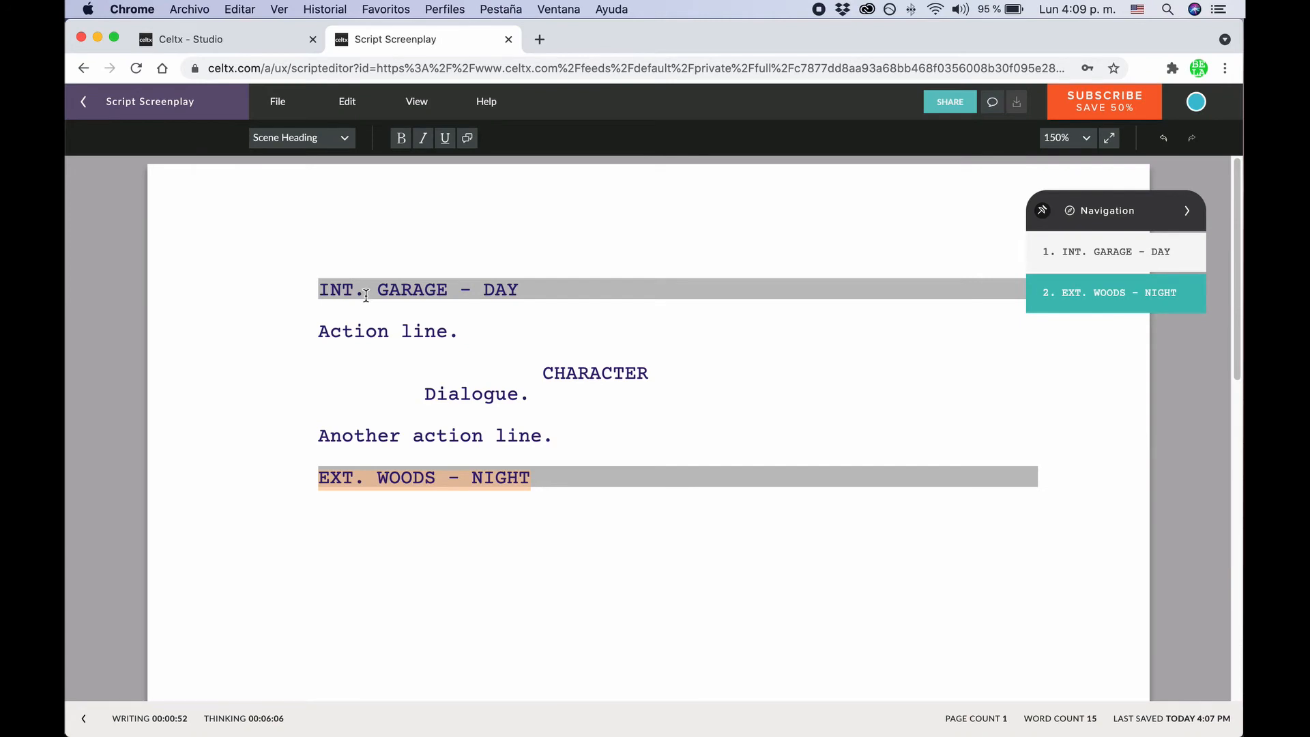
Open the script's PDF print preview and examine its print content, watermark, lines between scenes and page break options
left_click(285, 105)
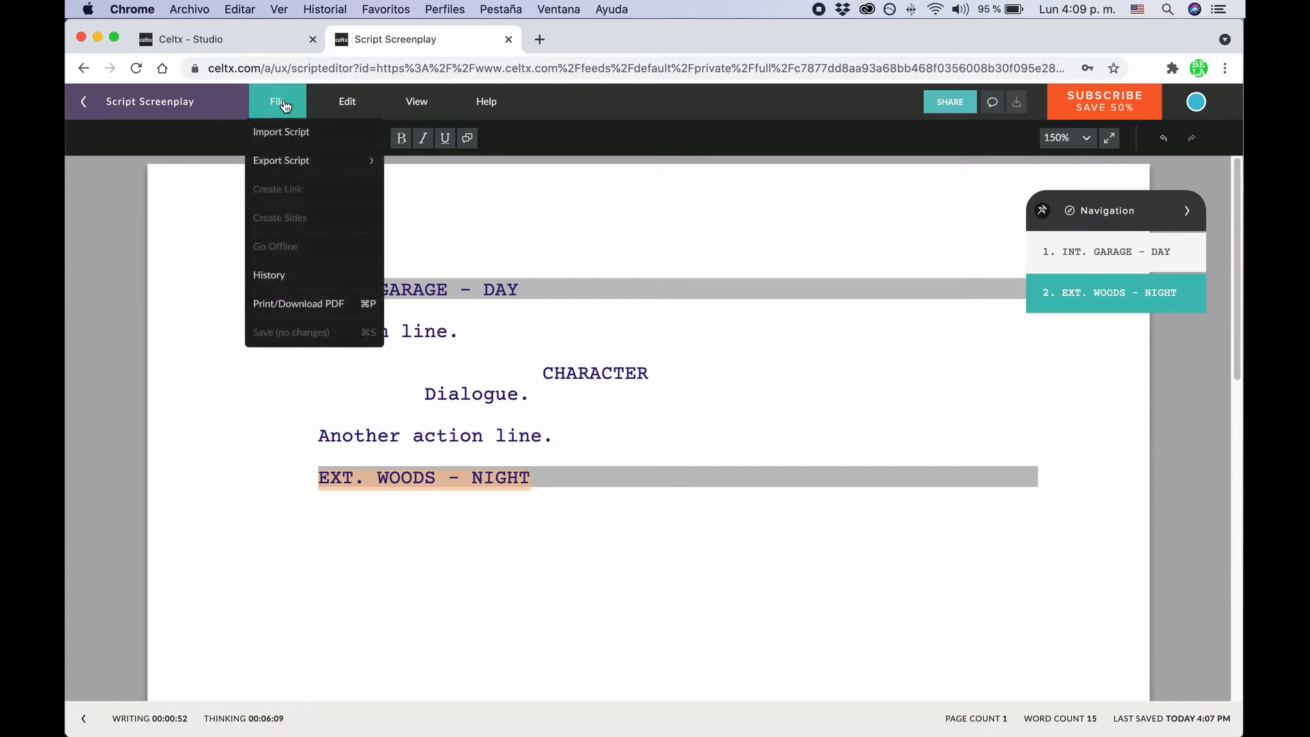
left_click(368, 307)
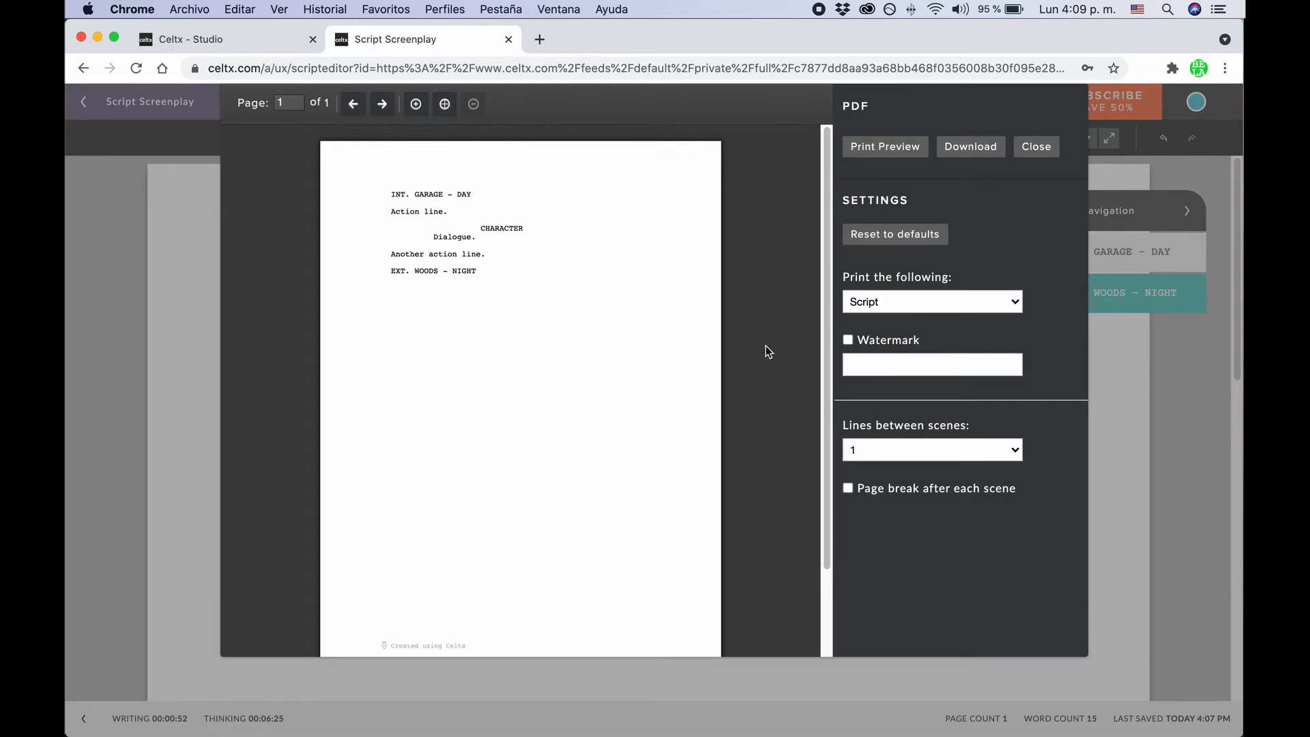
left_click(948, 306)
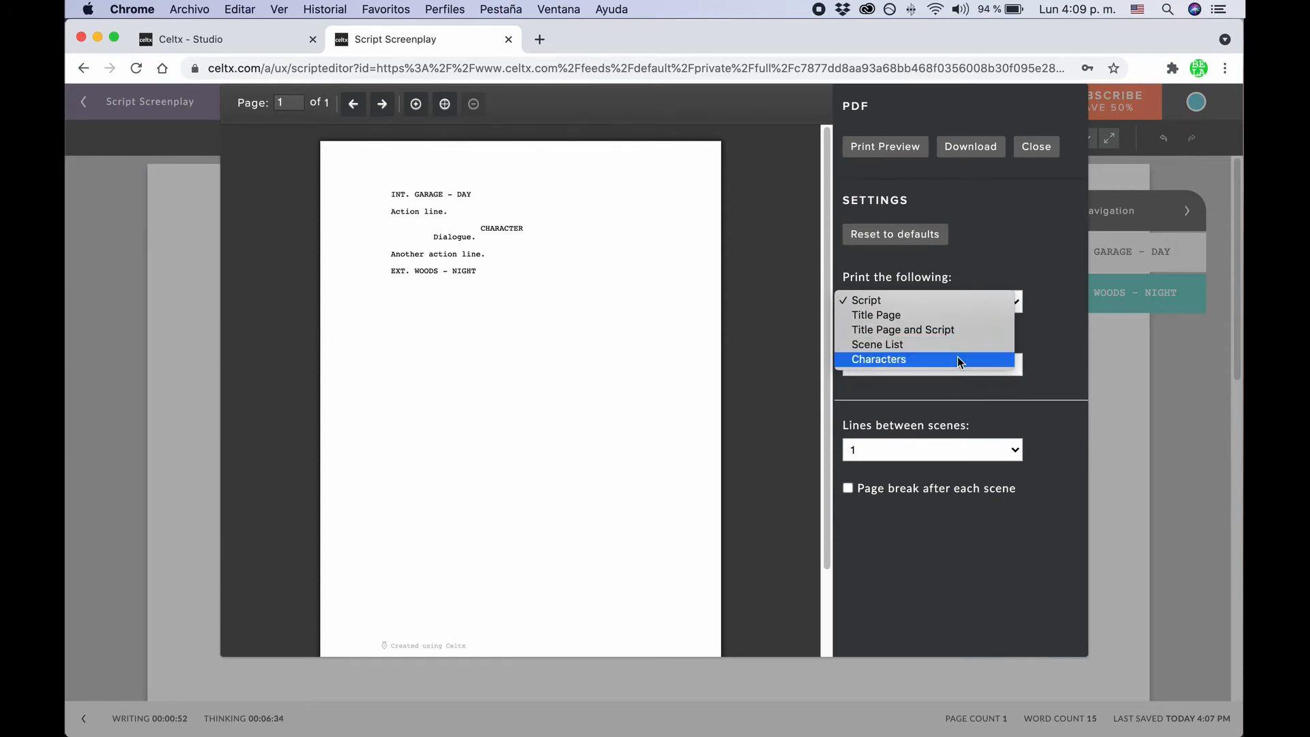
key("Escape")
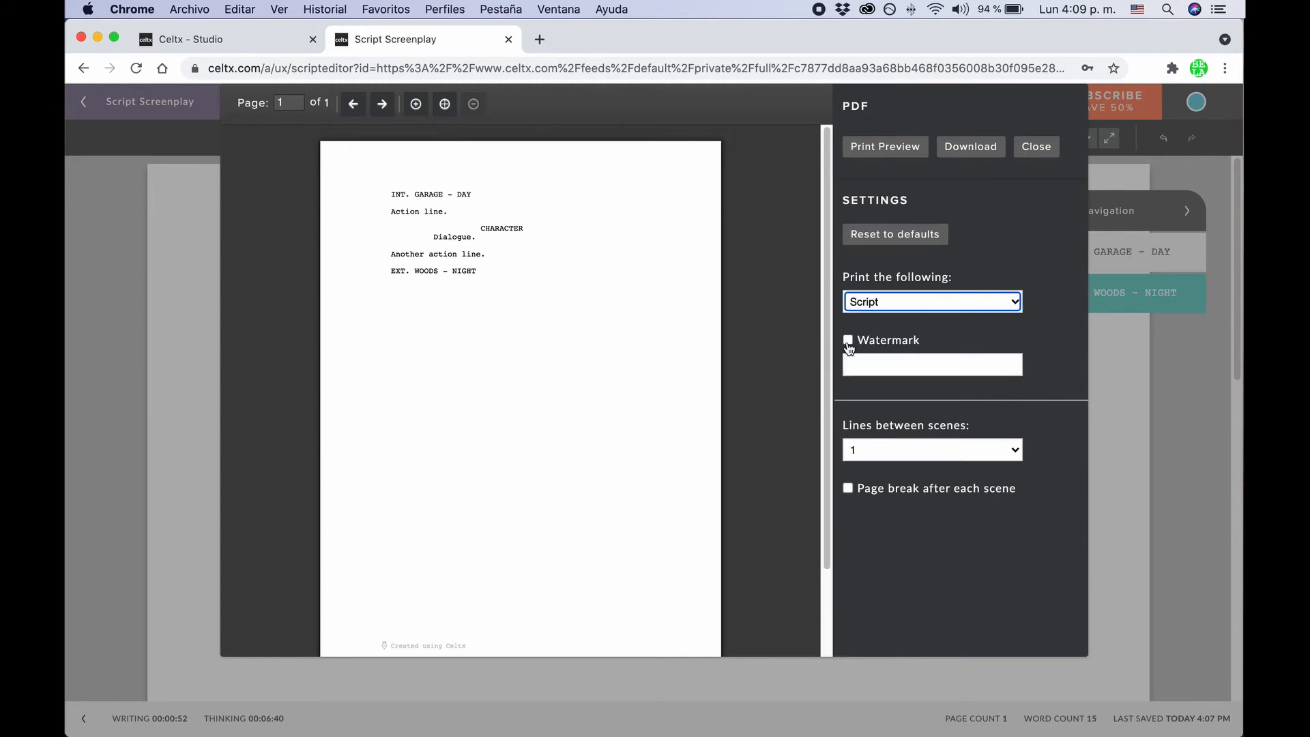
left_click(848, 341)
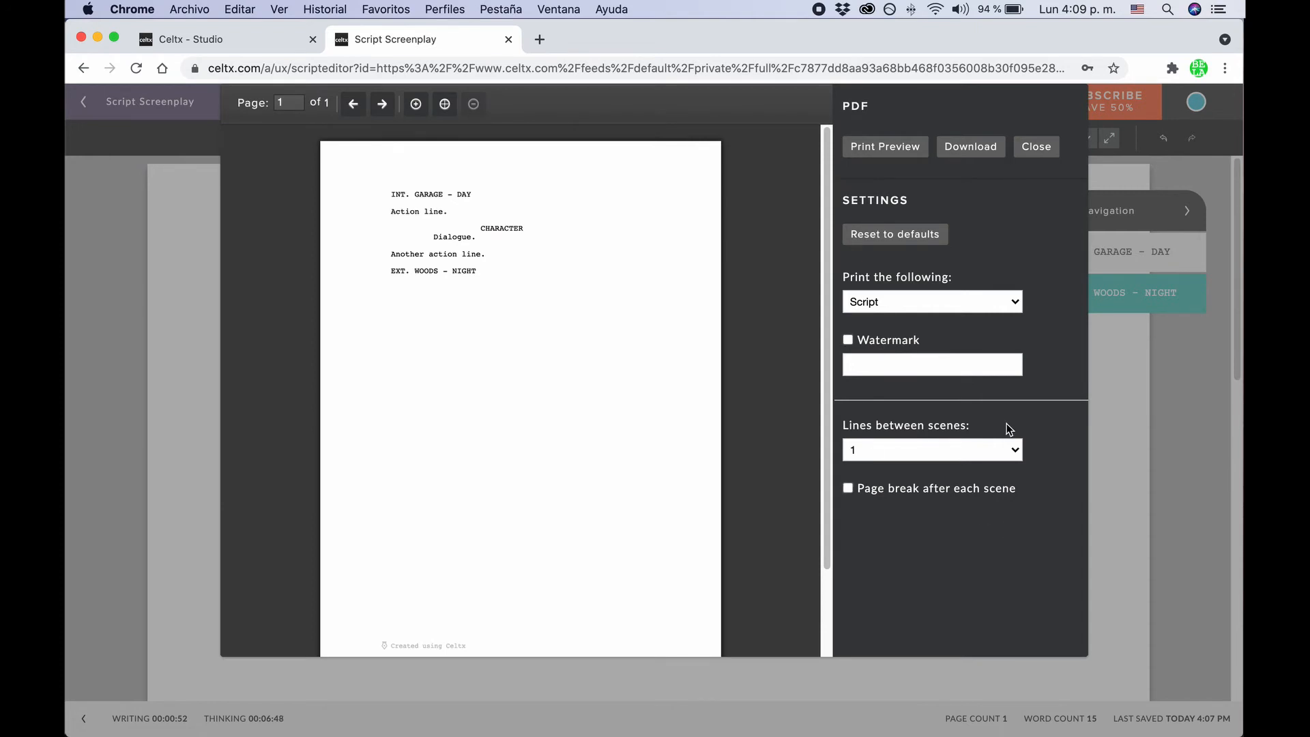
left_click(1011, 450)
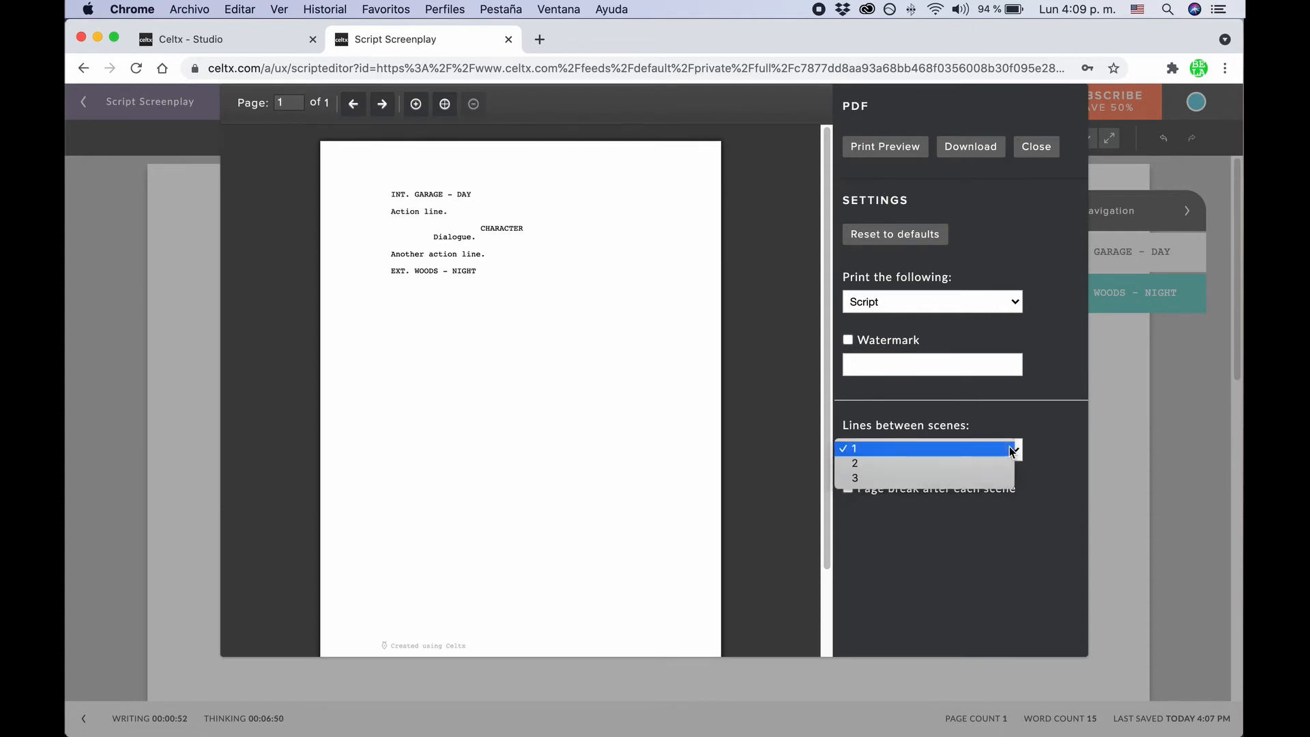
left_click(938, 449)
left_click(873, 493)
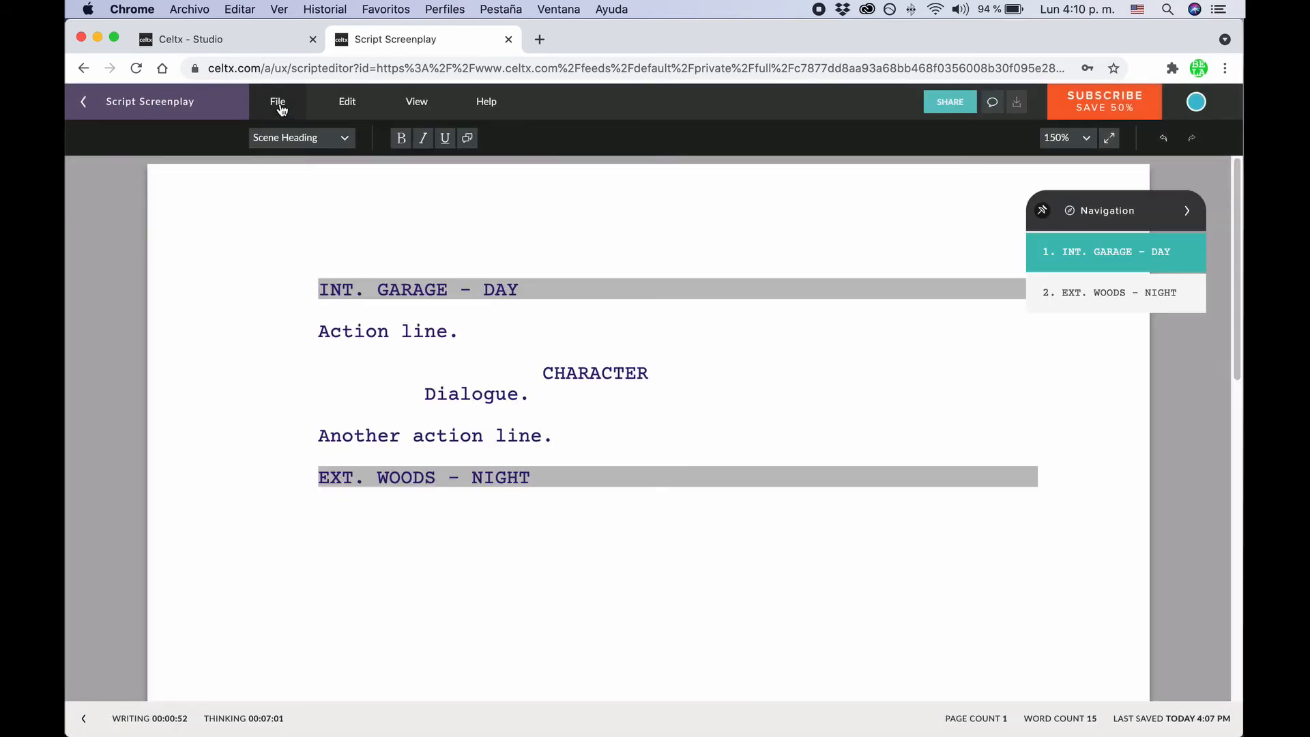
Export the script to text and, in TextEdit, highlight the indentation spaces before CHARACTER and Dialogue in the exported file
left_click(280, 108)
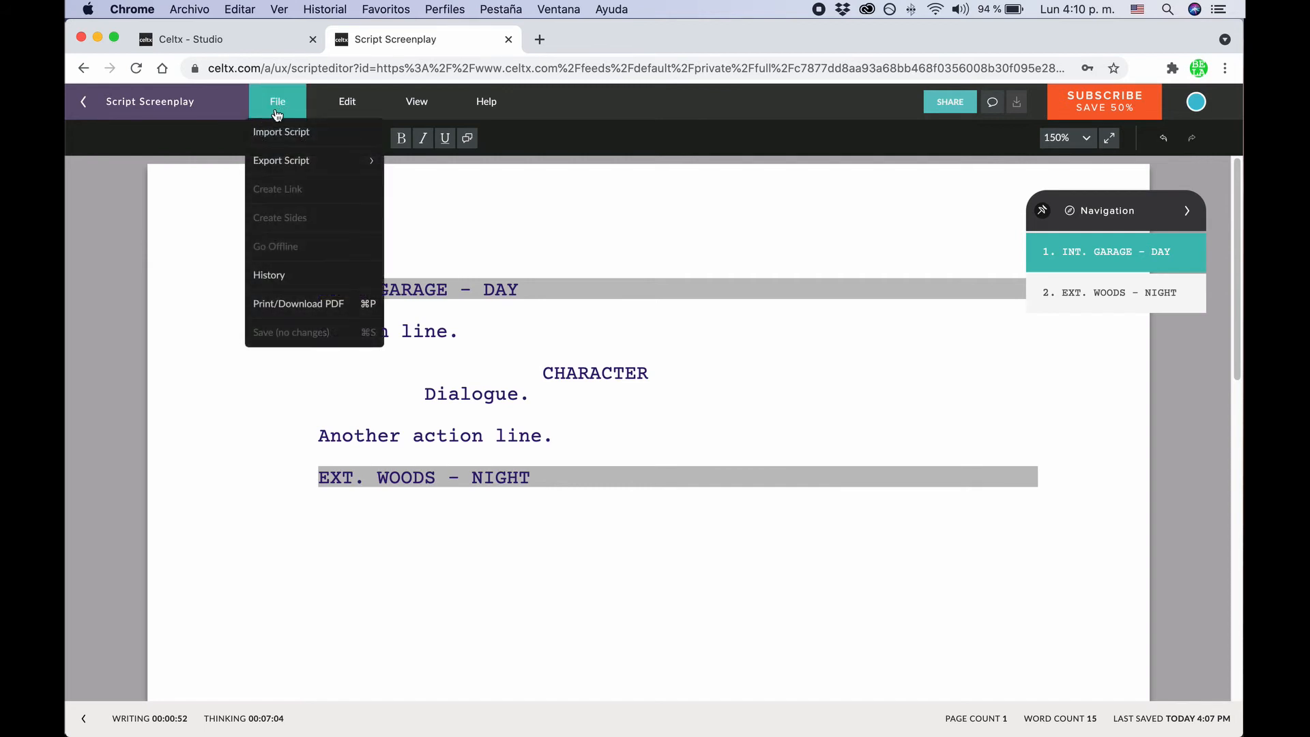
mouse_move(314, 160)
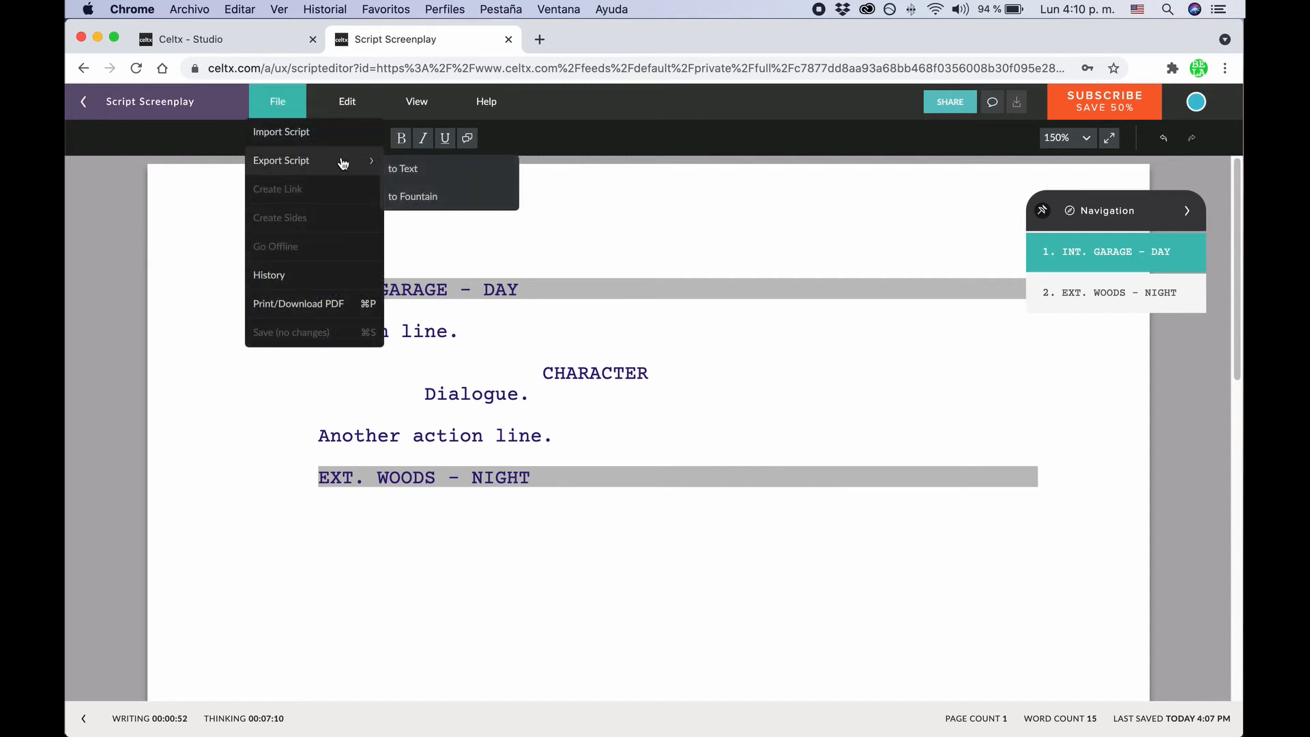
left_click(467, 199)
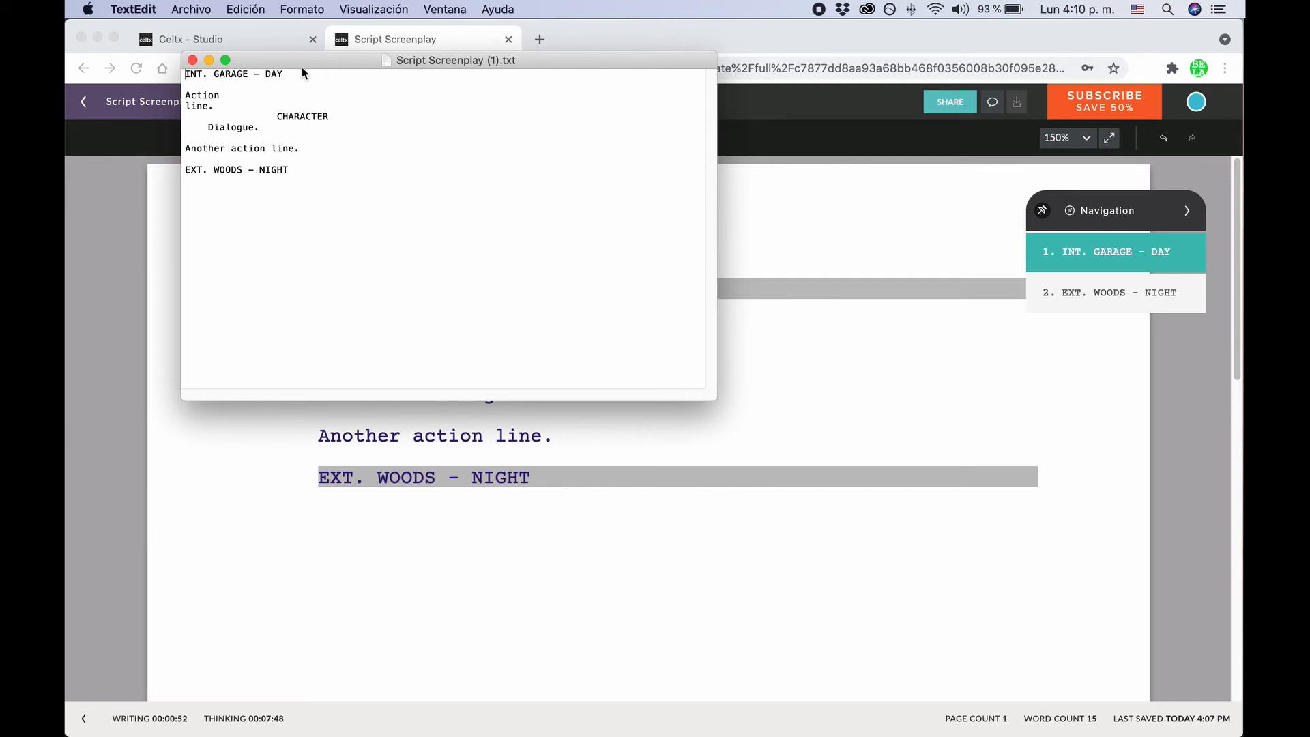
left_click_drag(276, 116, 183, 112)
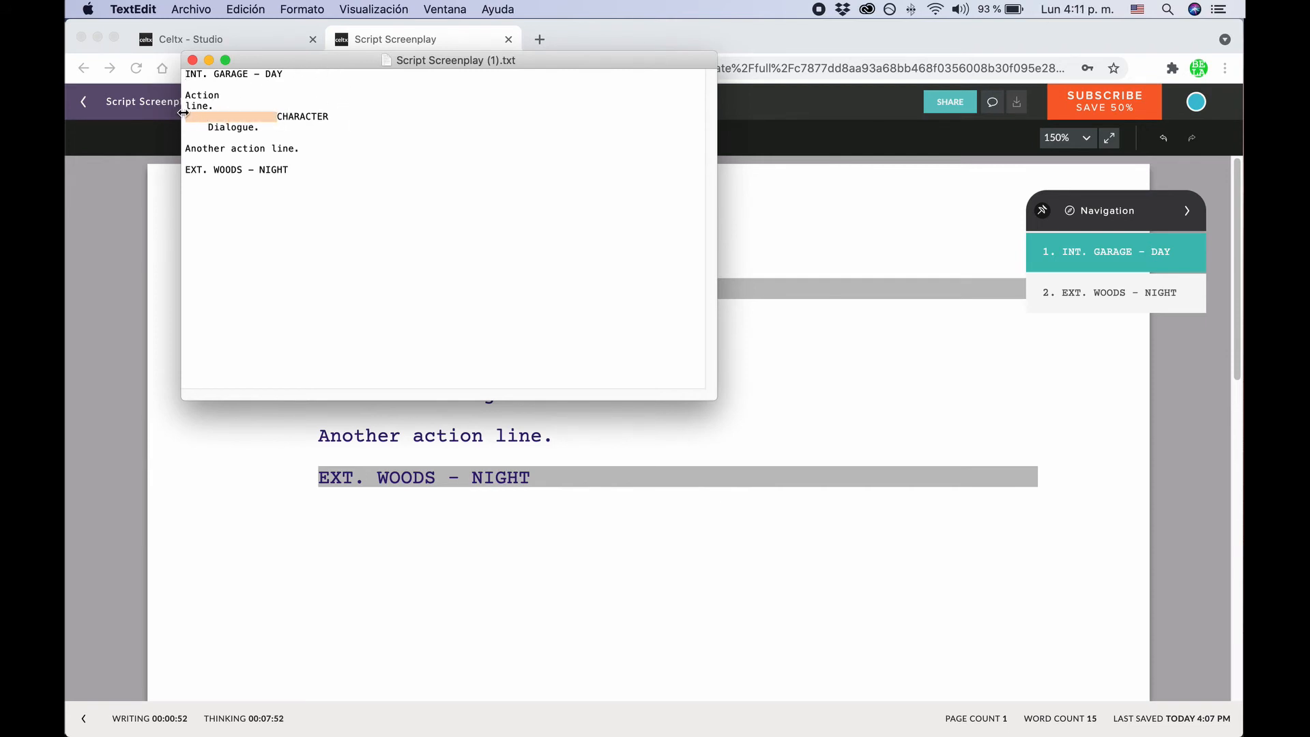
double_click(193, 129)
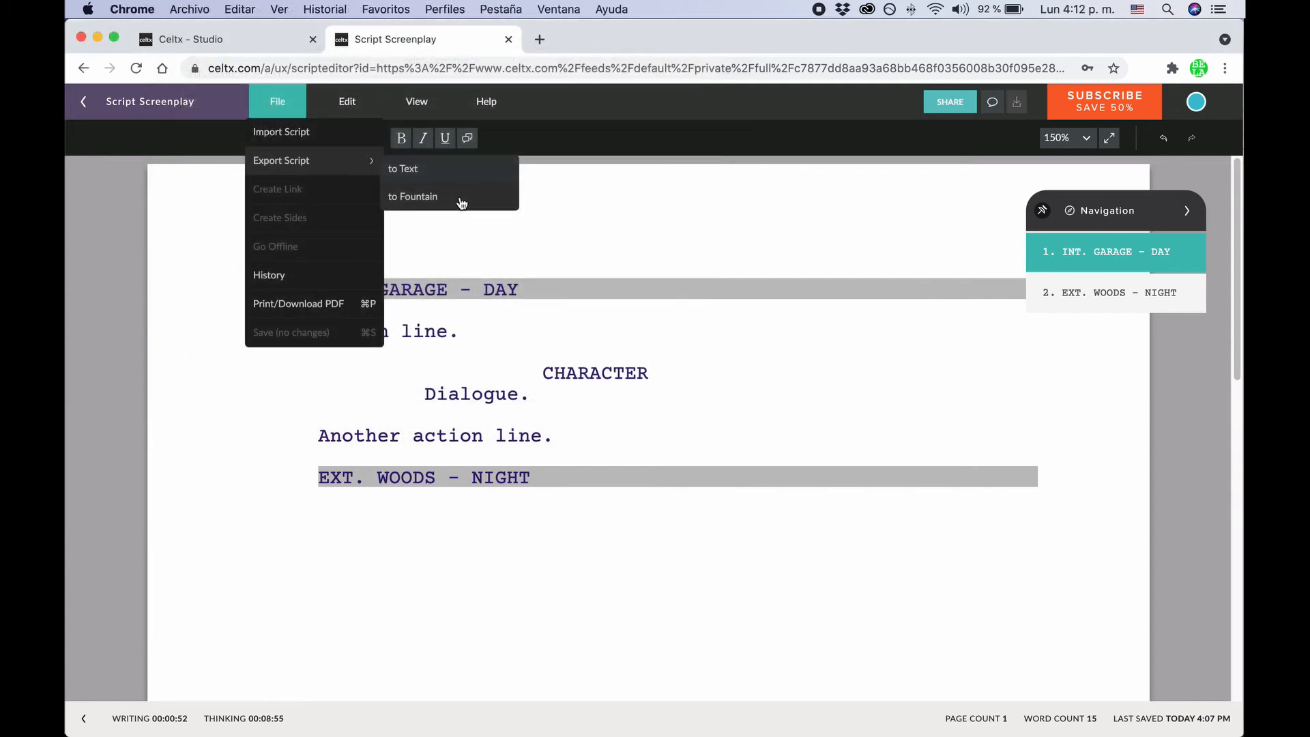
Export the script to Fountain and, in Highland 2, highlight the spaces before Dialogue in the exported file
left_click(461, 203)
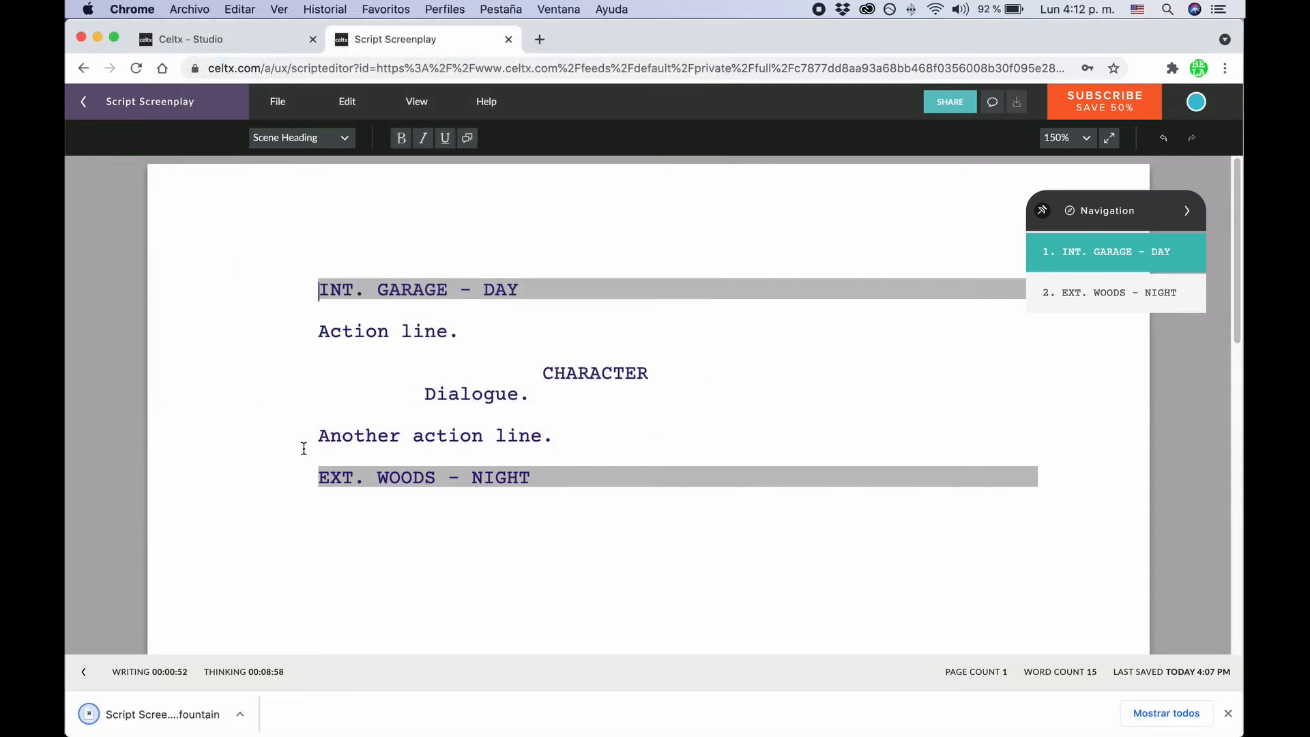
left_click(176, 715)
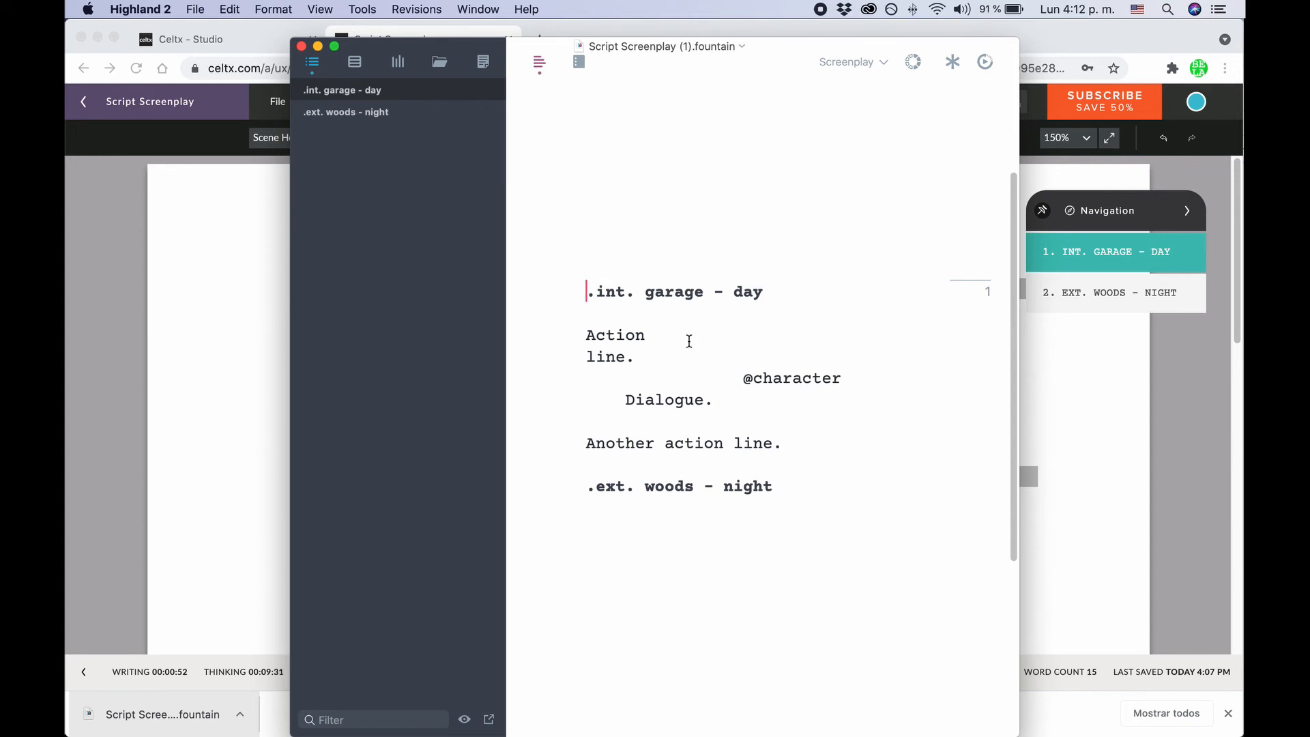
double_click(605, 399)
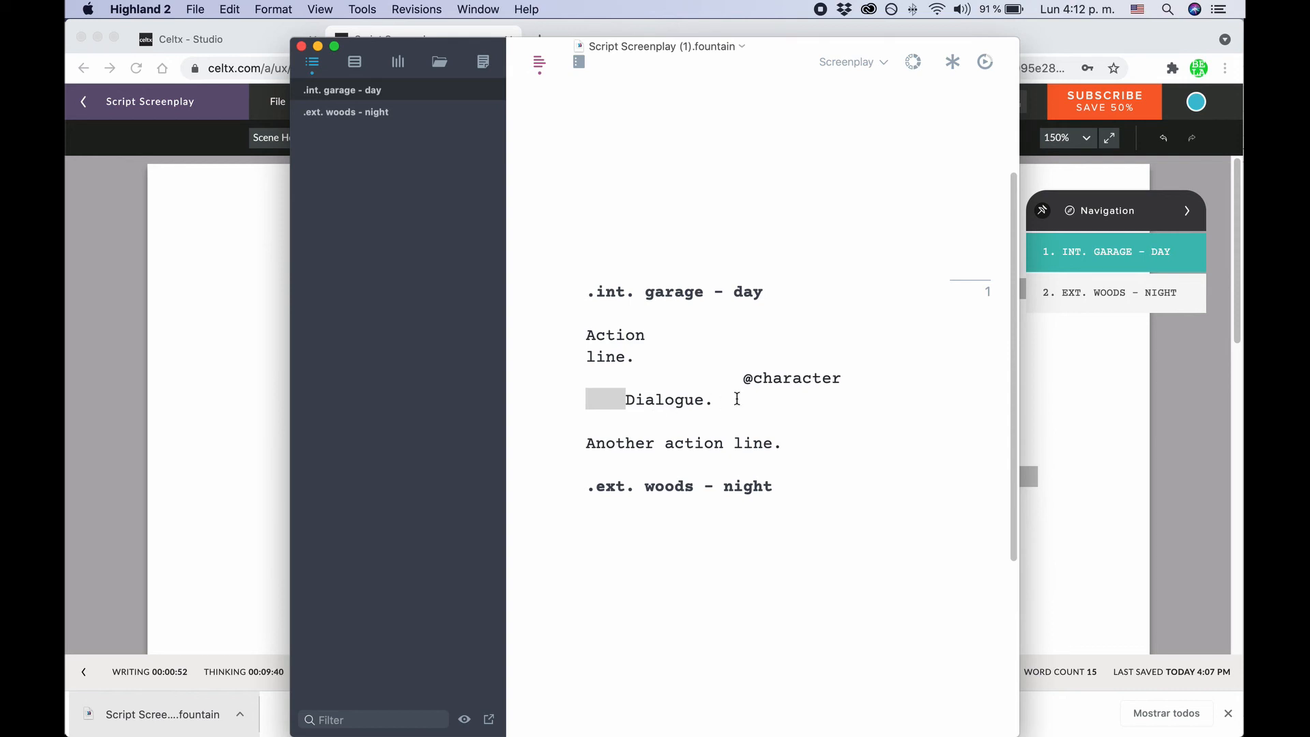
scroll(754, 393, "down", 1)
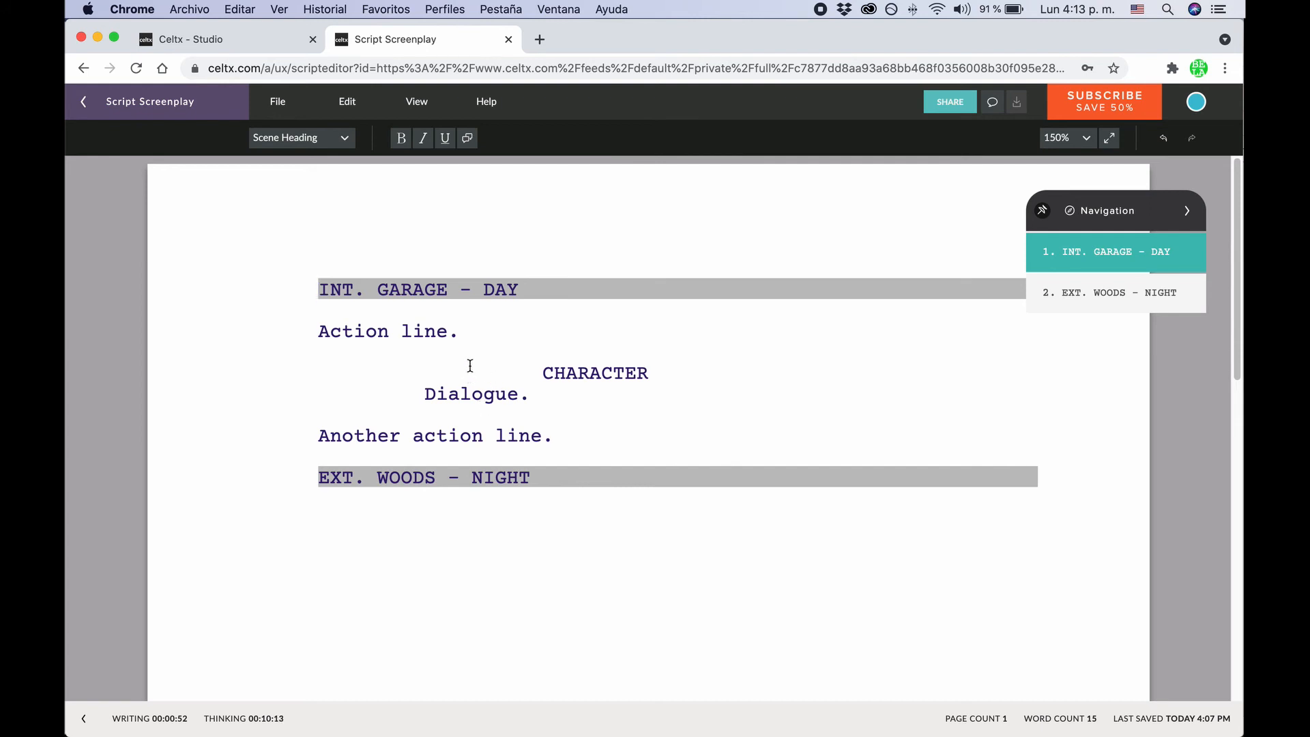
Open the script import file chooser to view it and close it without importing a file
left_click(278, 116)
left_click(281, 133)
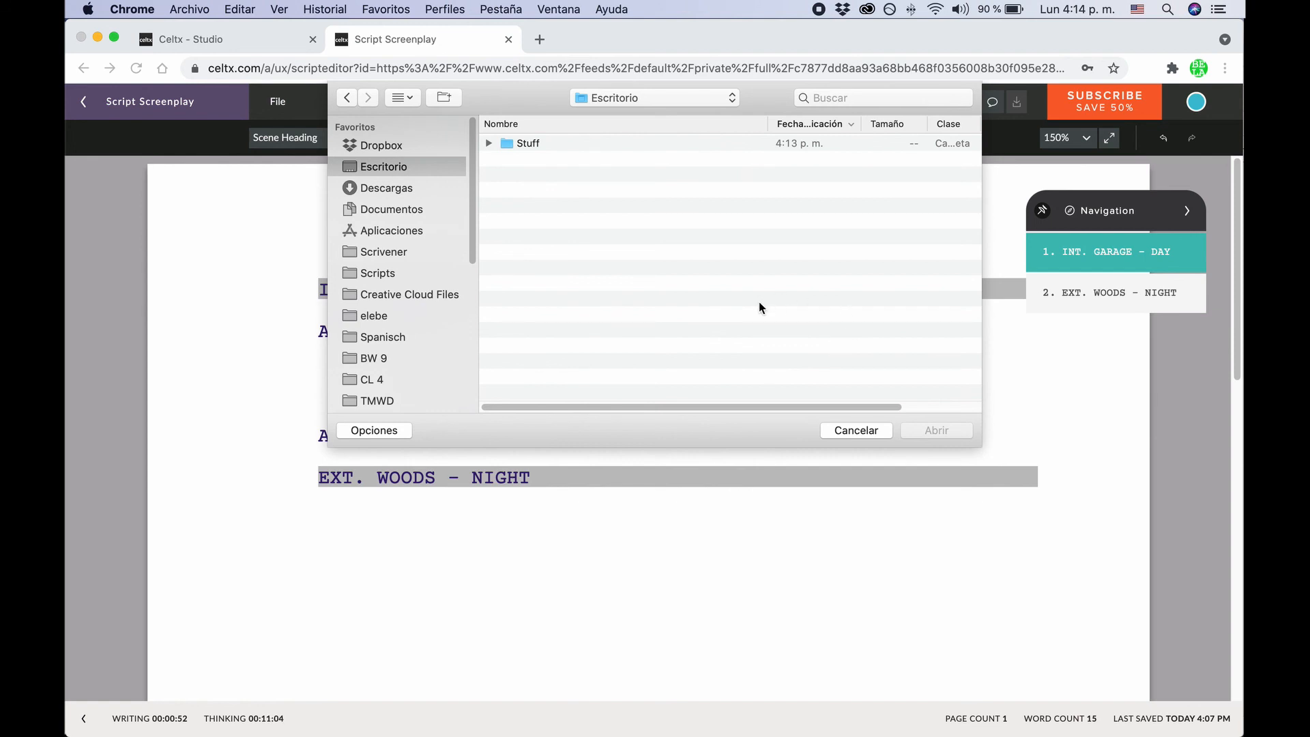
key("Escape")
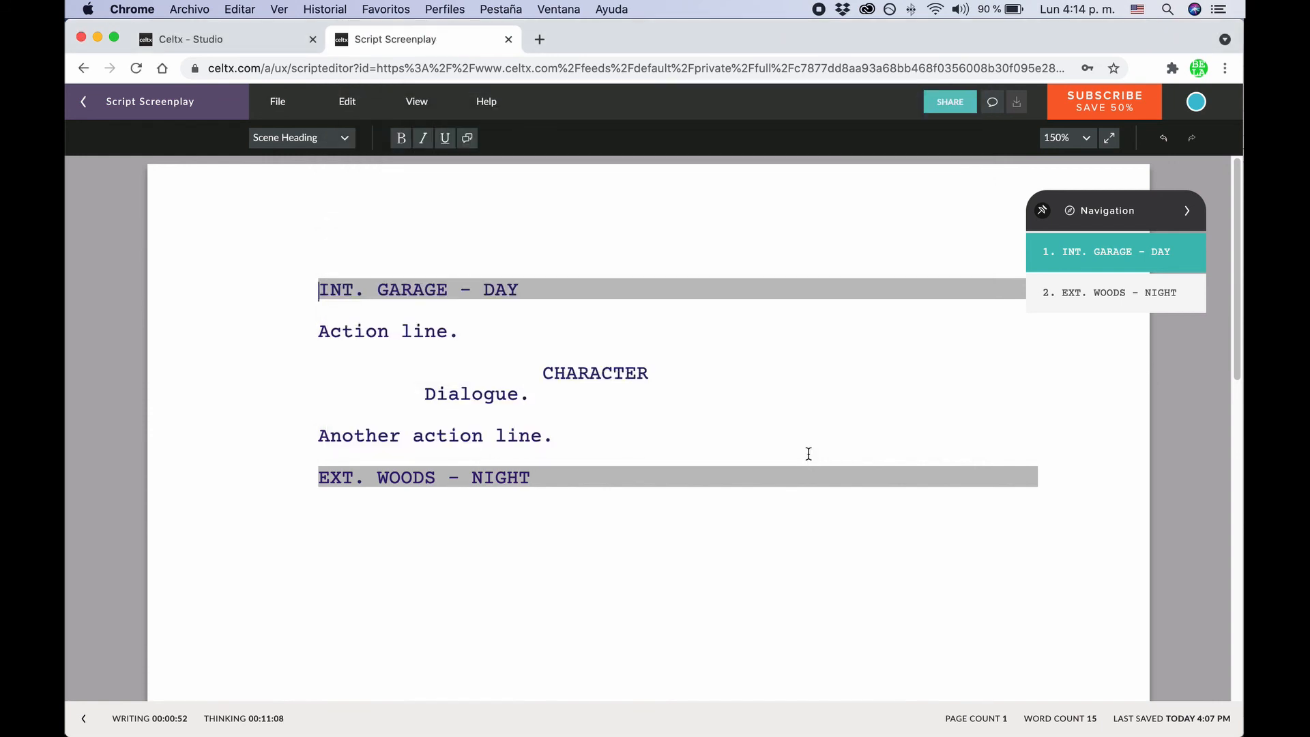